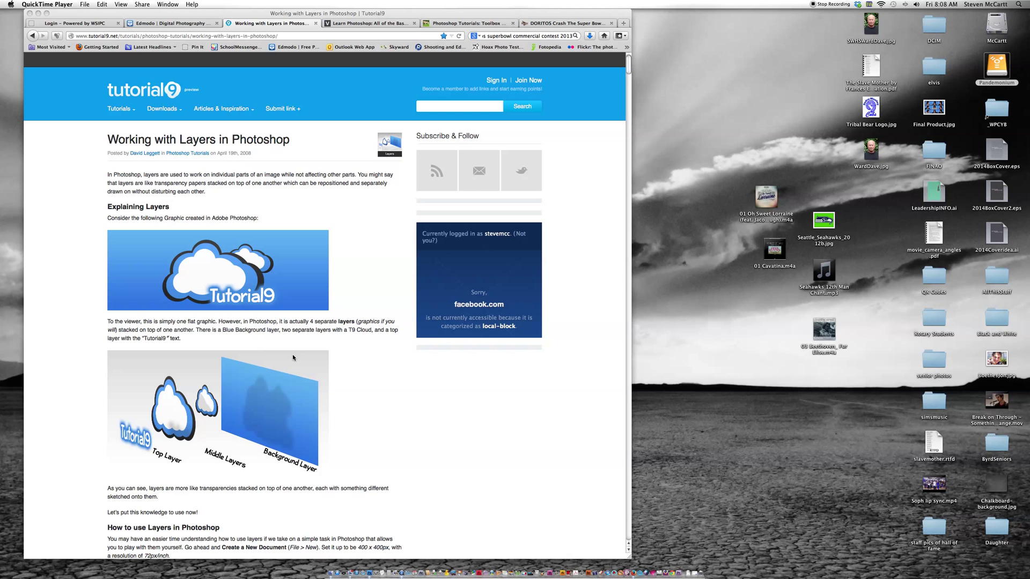
# Scroll the Tutorial9 'Working with Layers' article down to its Filling the Background instructions.
pyautogui.scroll(-5, 322, 362)
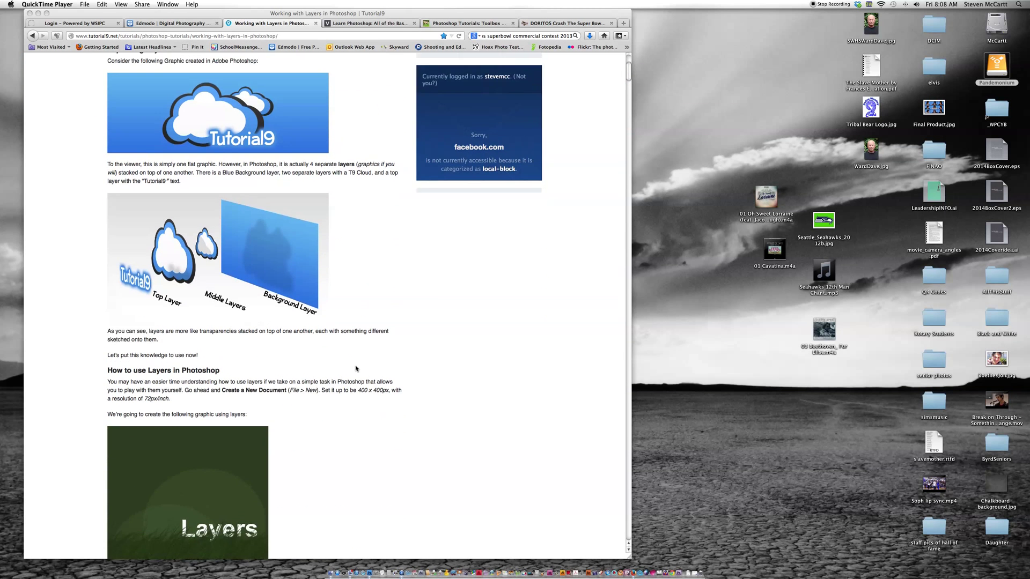
pyautogui.scroll(-7, 356, 369)
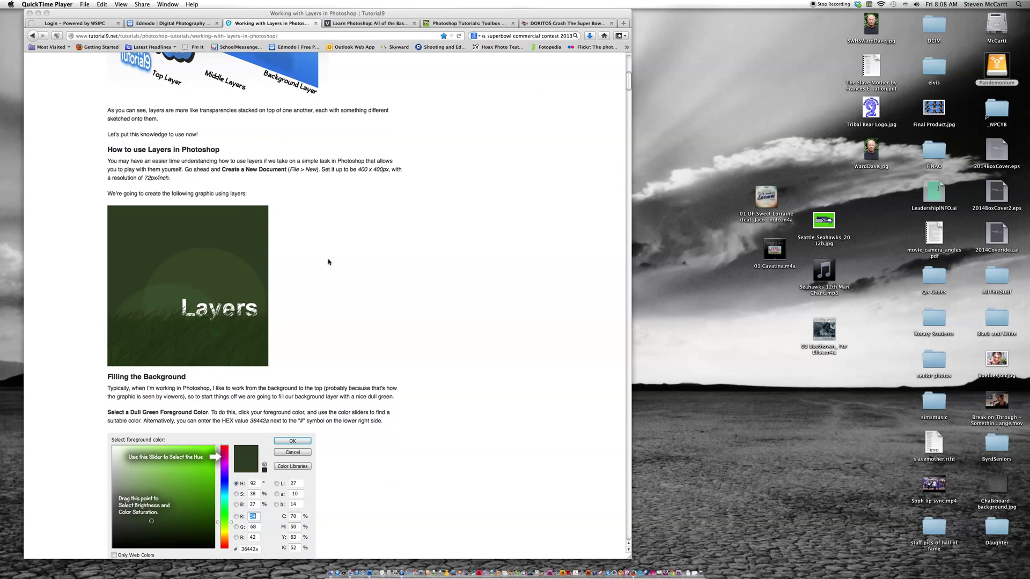
pyautogui.scroll(-2, 317, 223)
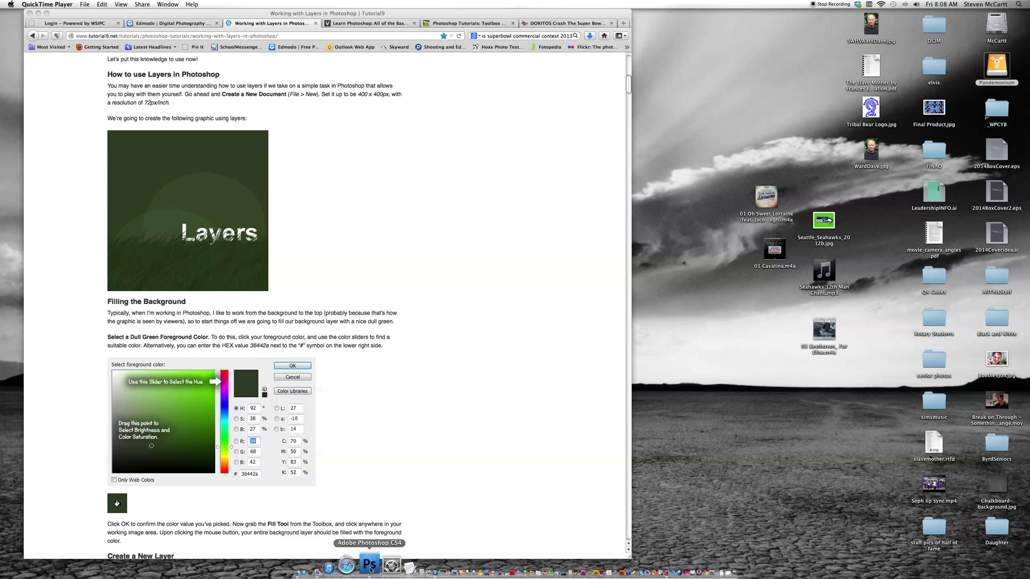
# In Photoshop, start a new document named StevesLayers.
pyautogui.click(363, 547)
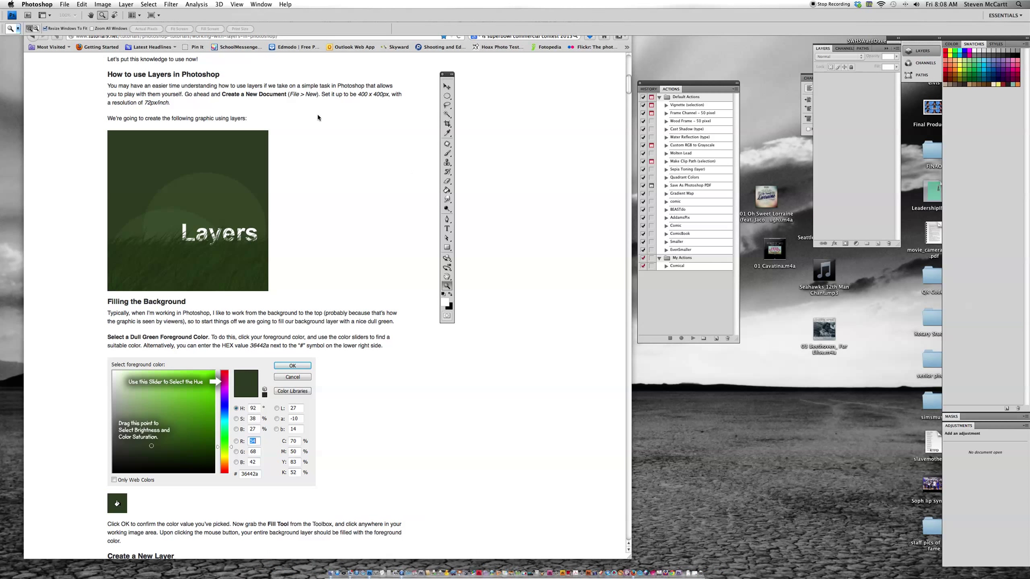
pyautogui.click(64, 4)
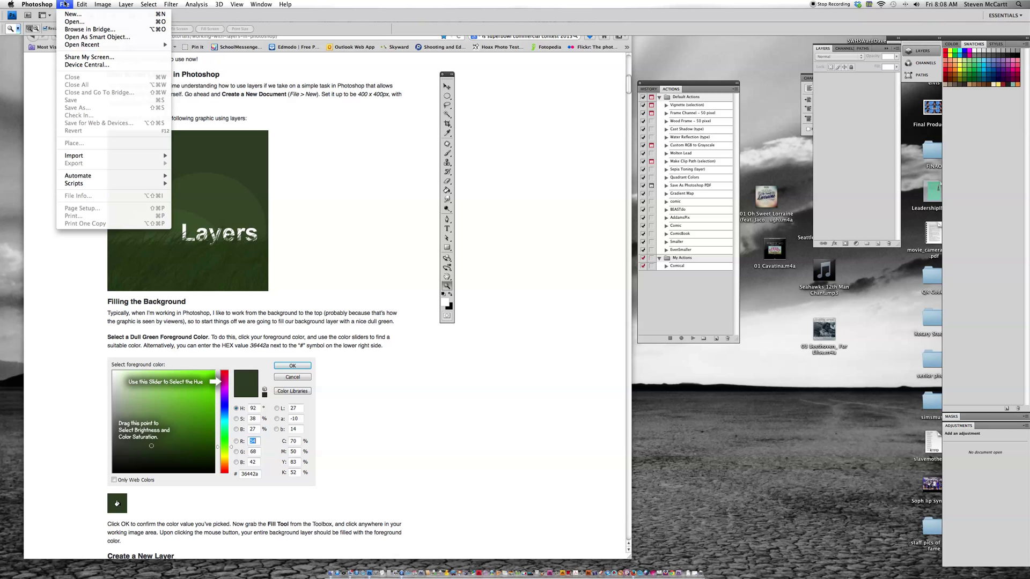
pyautogui.click(73, 14)
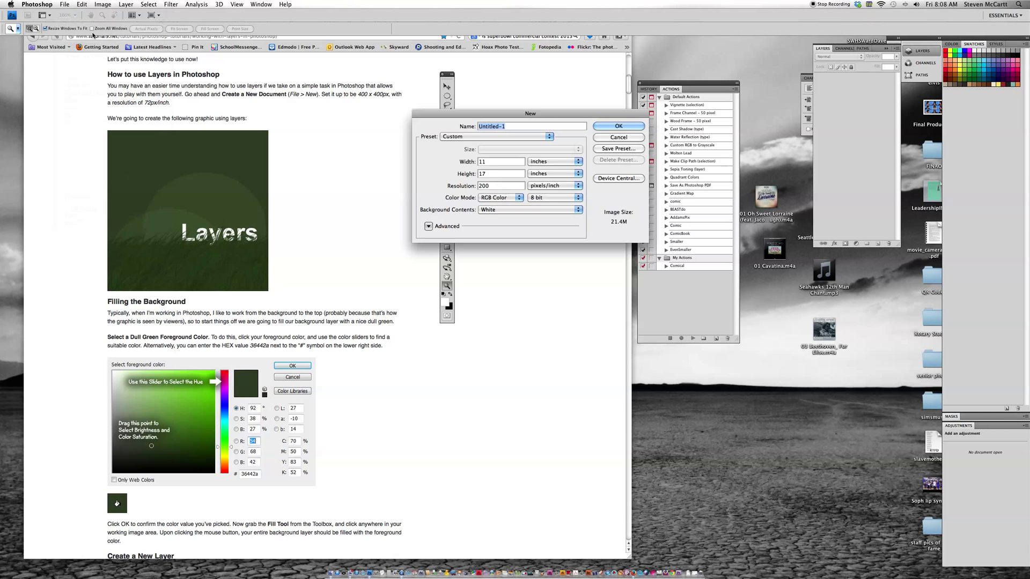
pyautogui.moveTo(412, 119); pyautogui.dragTo(330, 132)
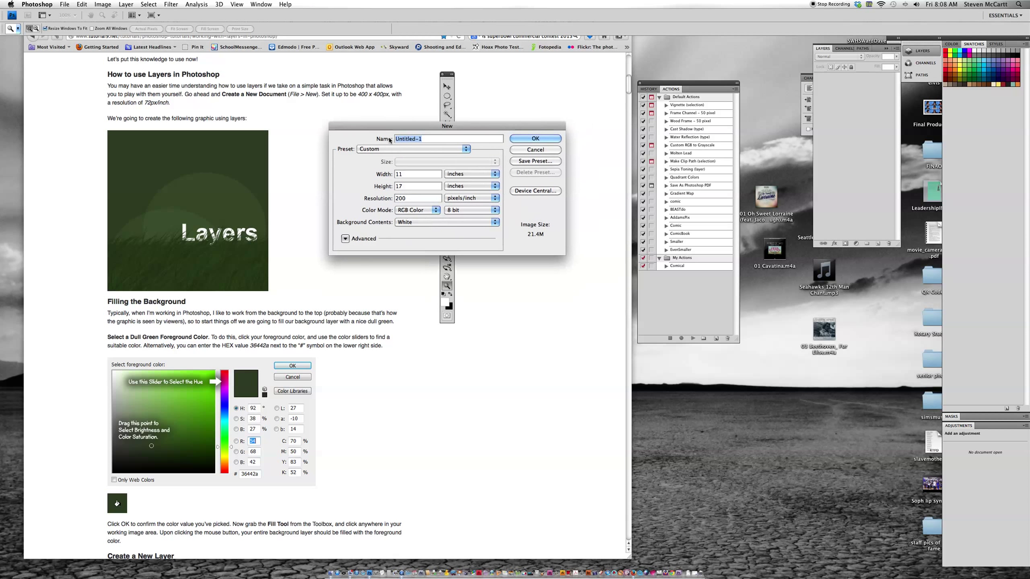
pyautogui.click(422, 138)
pyautogui.tripleClick(422, 139)
pyautogui.write('StevesLayers')
# Make it 400 × 400 pixels at 72 ppi resolution and create it.
pyautogui.click(457, 174)
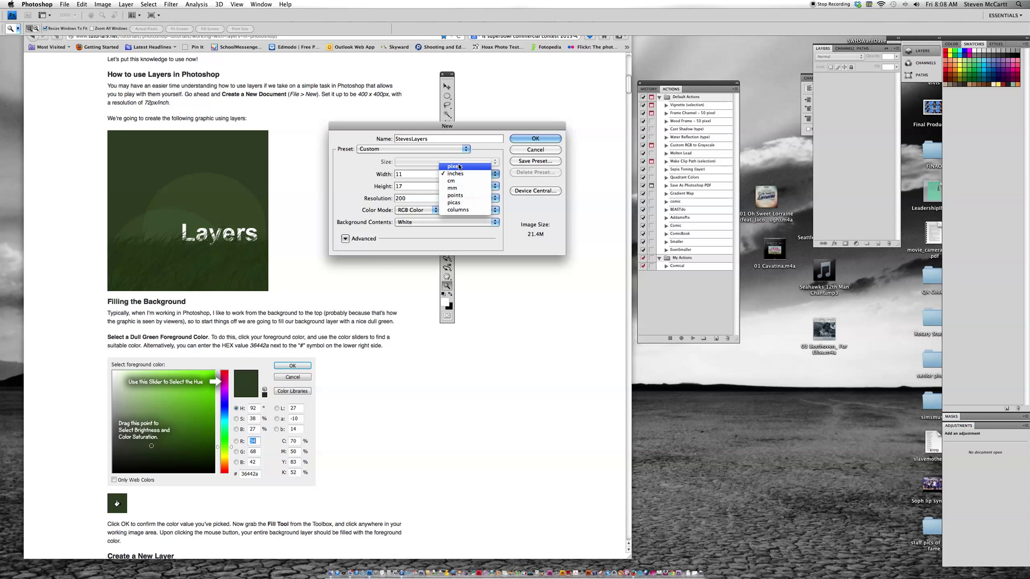
pyautogui.click(458, 166)
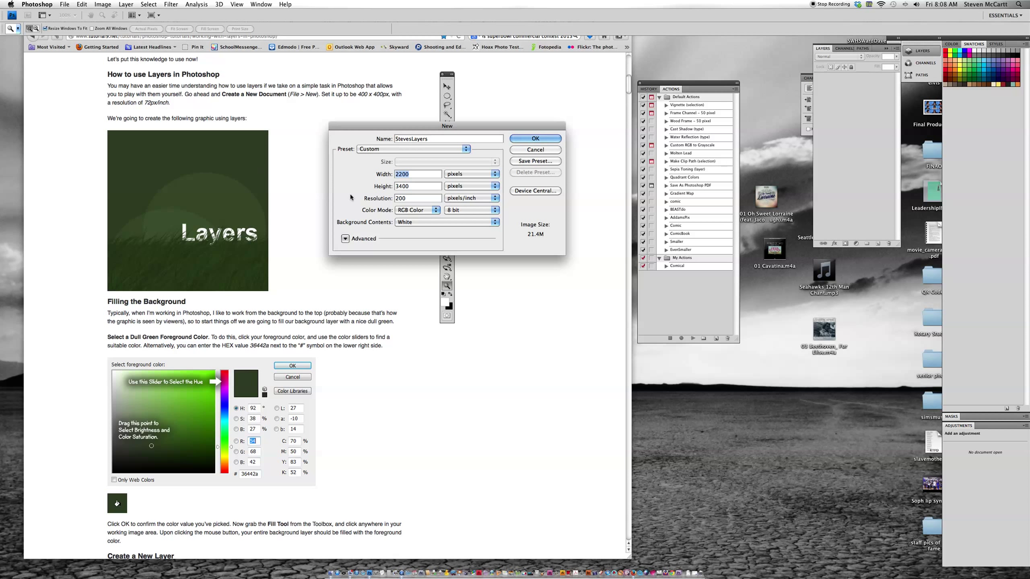
pyautogui.doubleClick(406, 198)
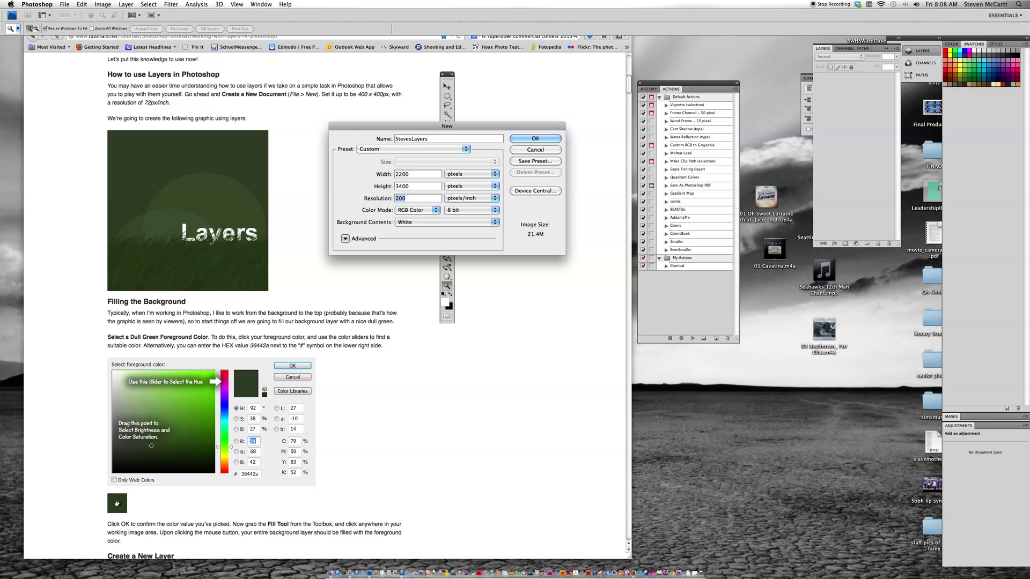
pyautogui.write('72')
pyautogui.press('Tab')
pyautogui.write('400')
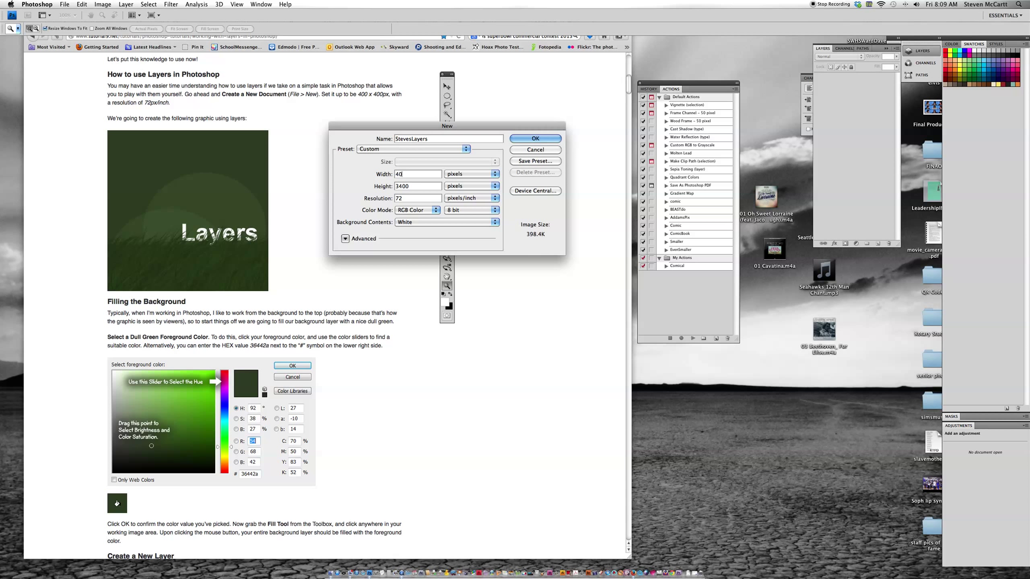
pyautogui.press('Tab')
pyautogui.click(415, 186)
pyautogui.doubleClick(416, 186)
pyautogui.write('400')
pyautogui.click(513, 141)
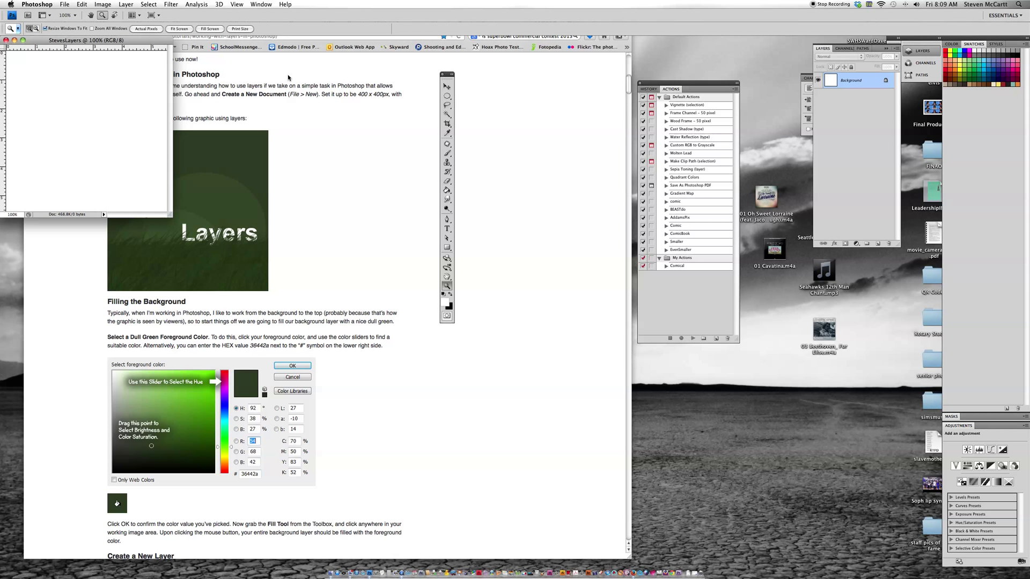
# Position the StevesLayers window and the toolbox toward the middle of the screen.
pyautogui.moveTo(128, 40); pyautogui.dragTo(608, 119)
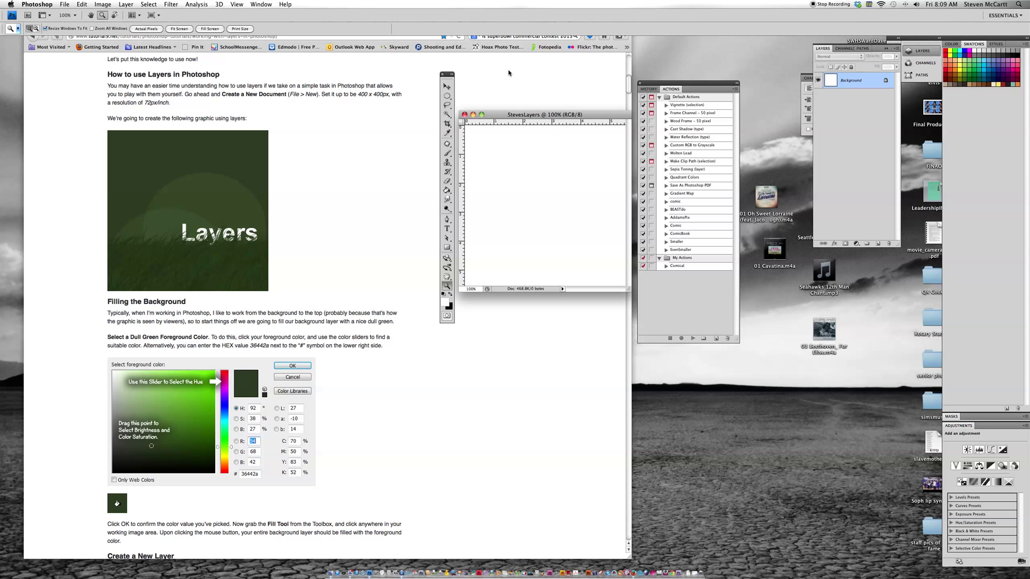
pyautogui.moveTo(449, 71); pyautogui.dragTo(428, 72)
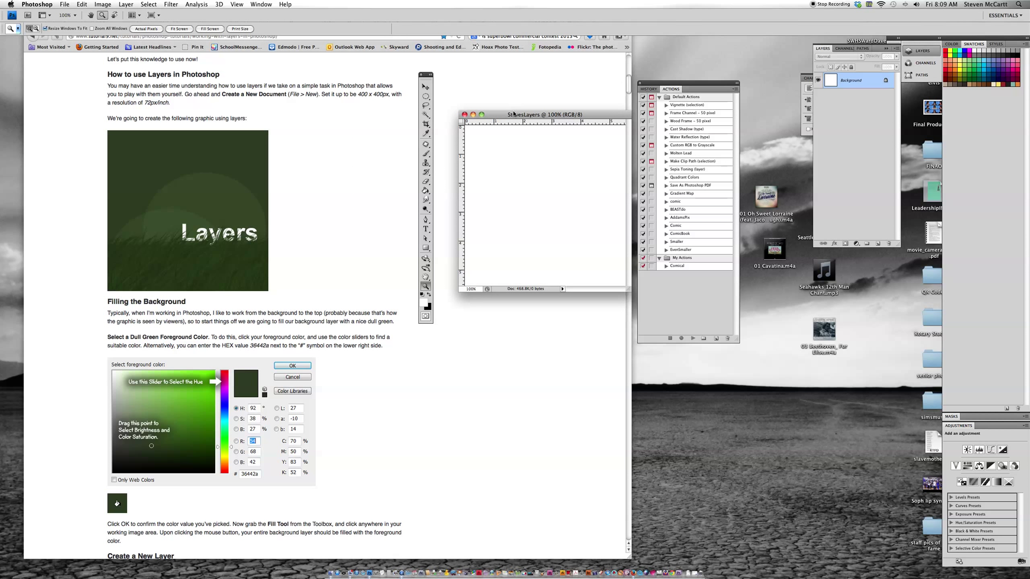
pyautogui.moveTo(514, 113); pyautogui.dragTo(494, 109)
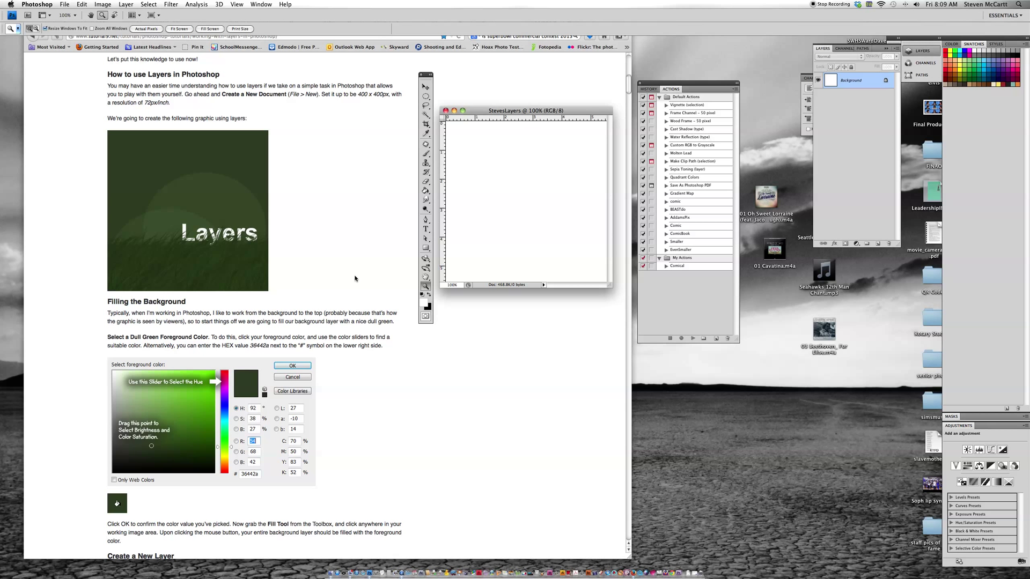
pyautogui.moveTo(628, 83); pyautogui.dragTo(628, 95)
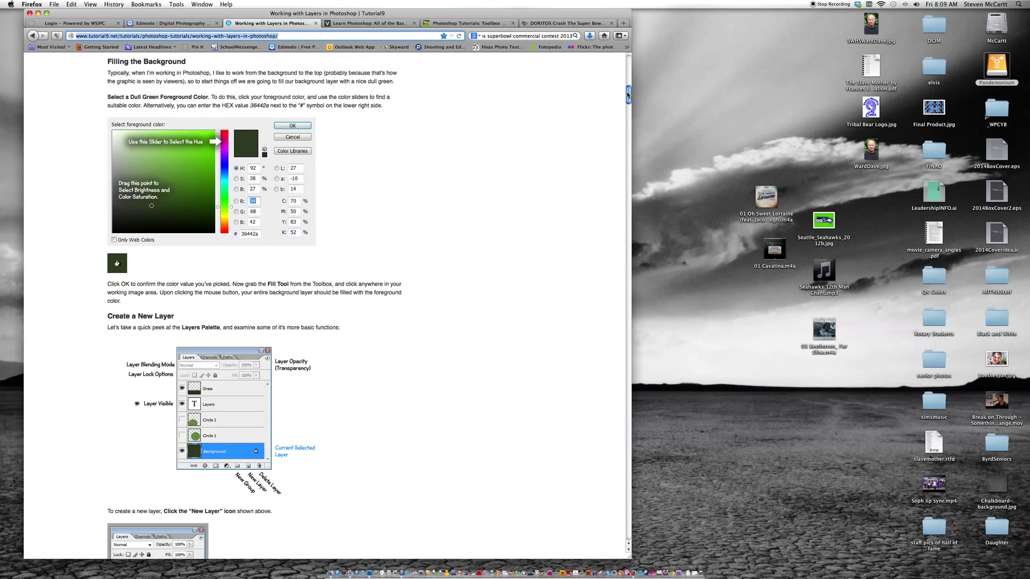
# Move the Firefox tutorial window to the right side and make it narrower.
pyautogui.moveTo(483, 17); pyautogui.dragTo(839, 19)
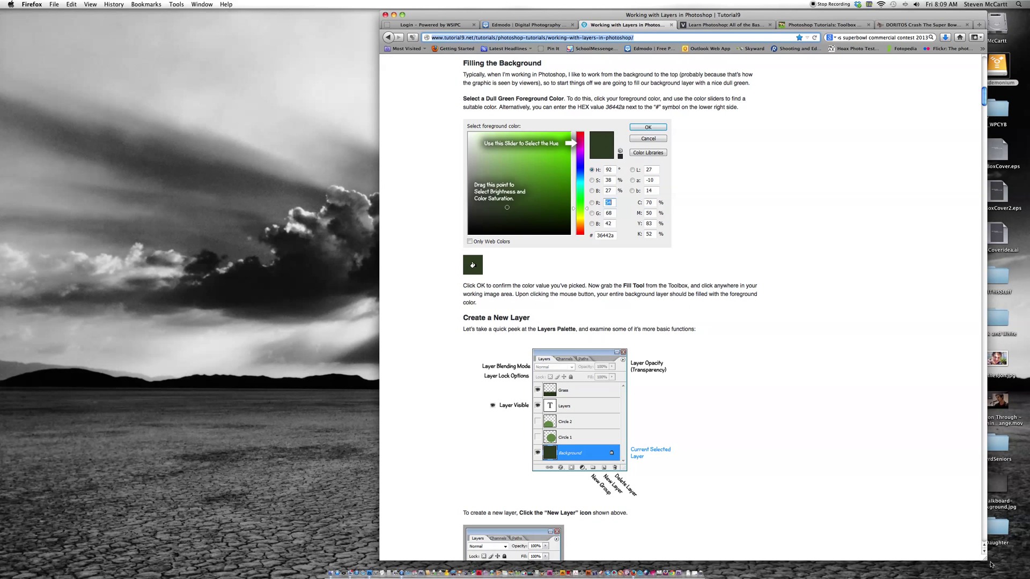
pyautogui.moveTo(986, 560); pyautogui.dragTo(713, 563)
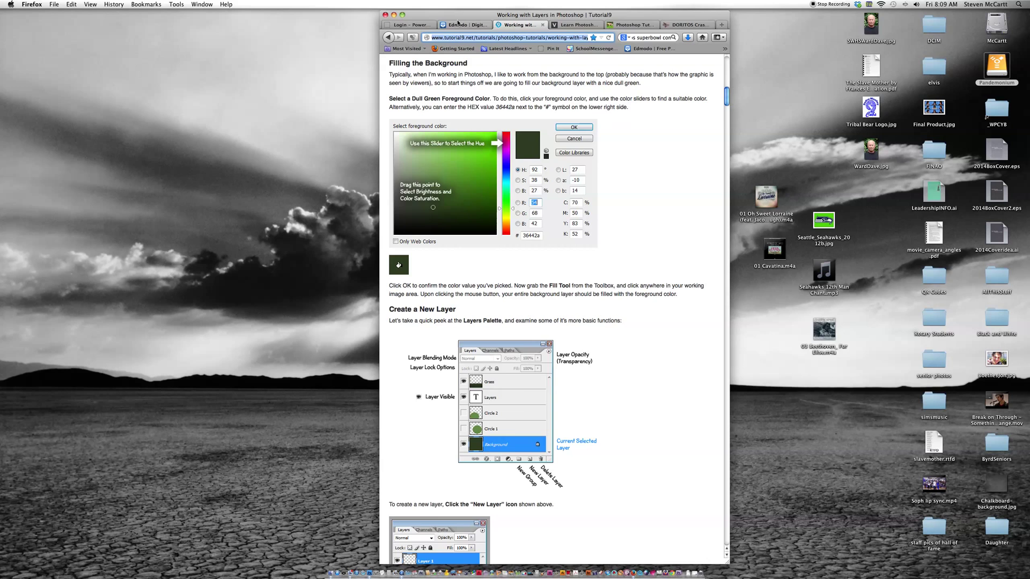
pyautogui.moveTo(470, 15); pyautogui.dragTo(711, 19)
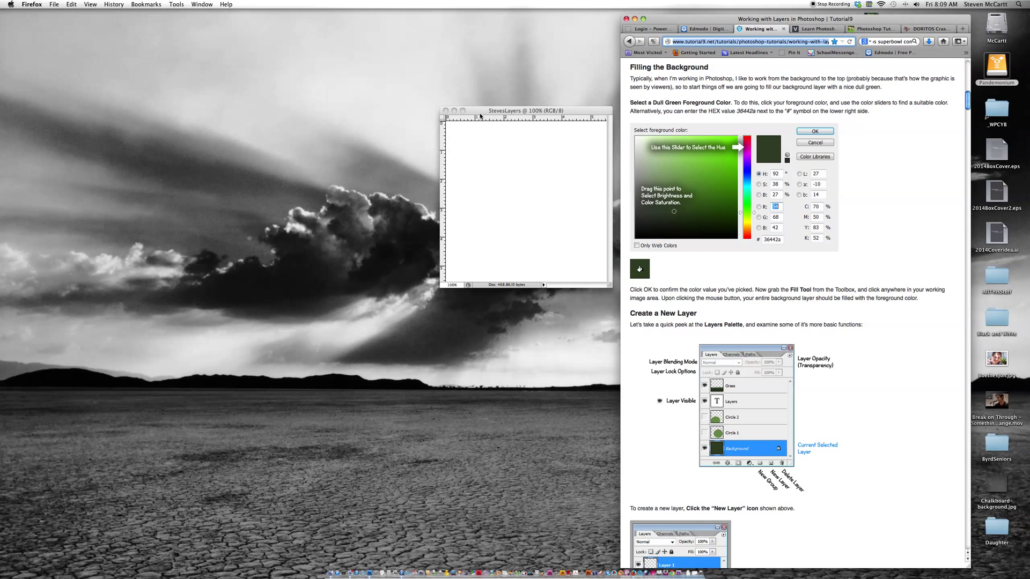
pyautogui.click(447, 108)
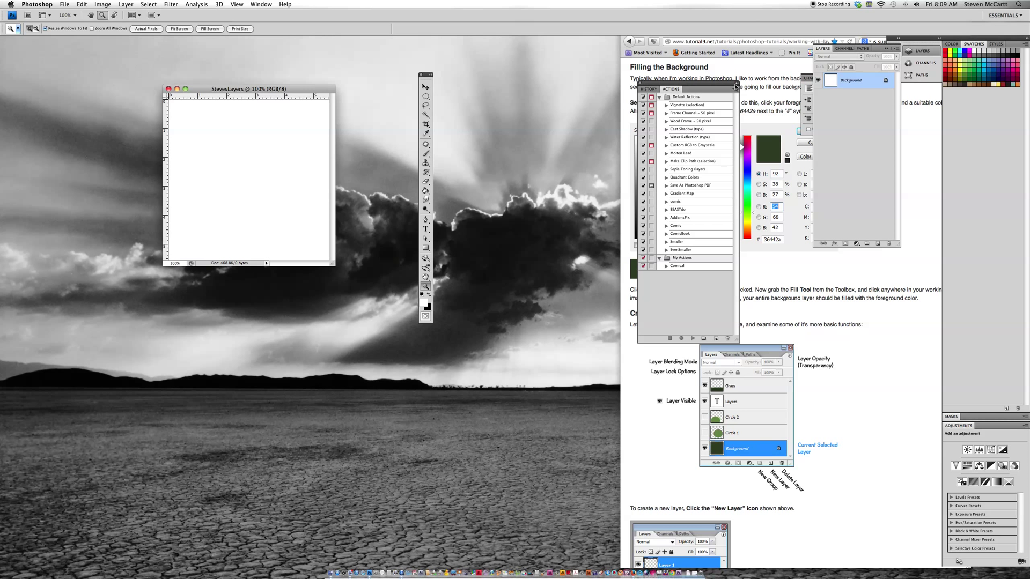
# Collapse the History and Actions panels to icons at the screen edge.
pyautogui.moveTo(724, 85); pyautogui.dragTo(1025, 148)
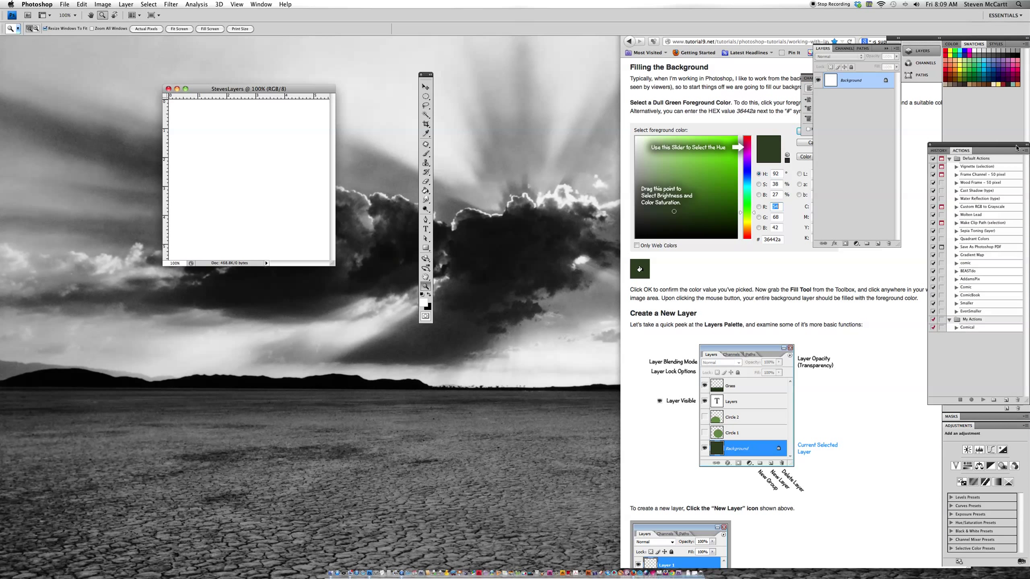
pyautogui.click(1025, 148)
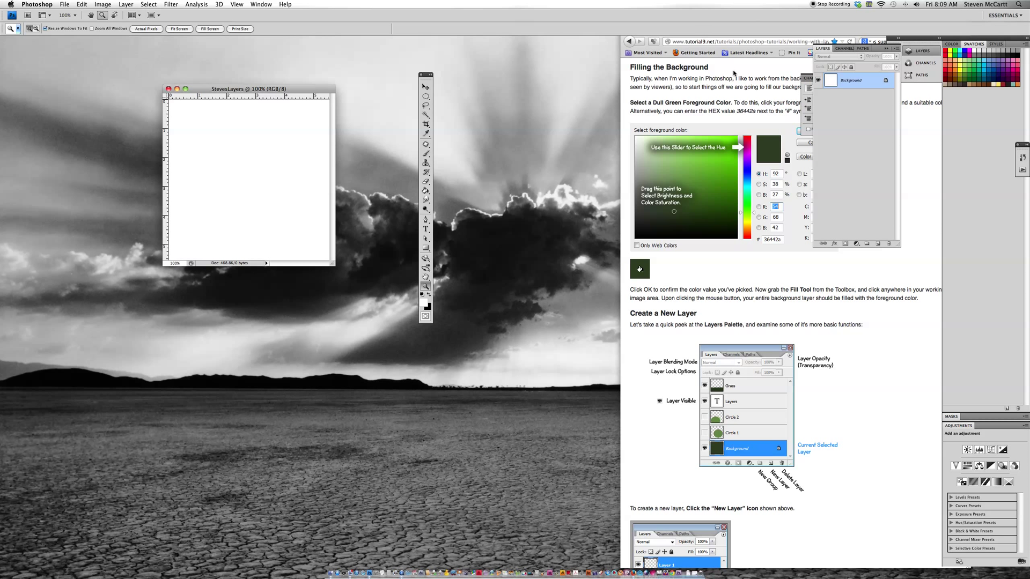
pyautogui.click(736, 19)
# Select and copy the hex value 36442a from the tutorial text.
pyautogui.moveTo(735, 19); pyautogui.dragTo(578, 11)
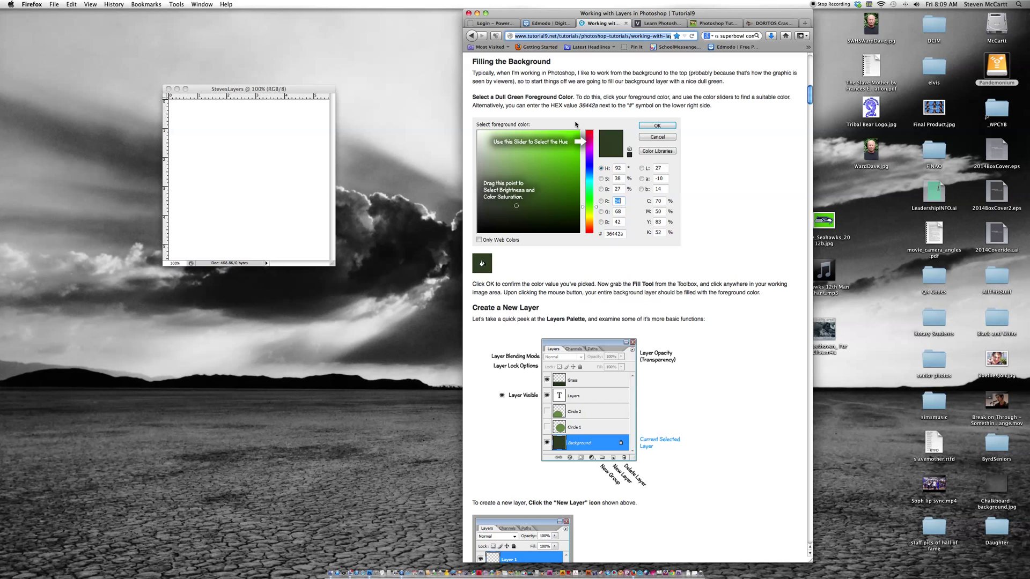
pyautogui.moveTo(579, 106); pyautogui.dragTo(595, 106)
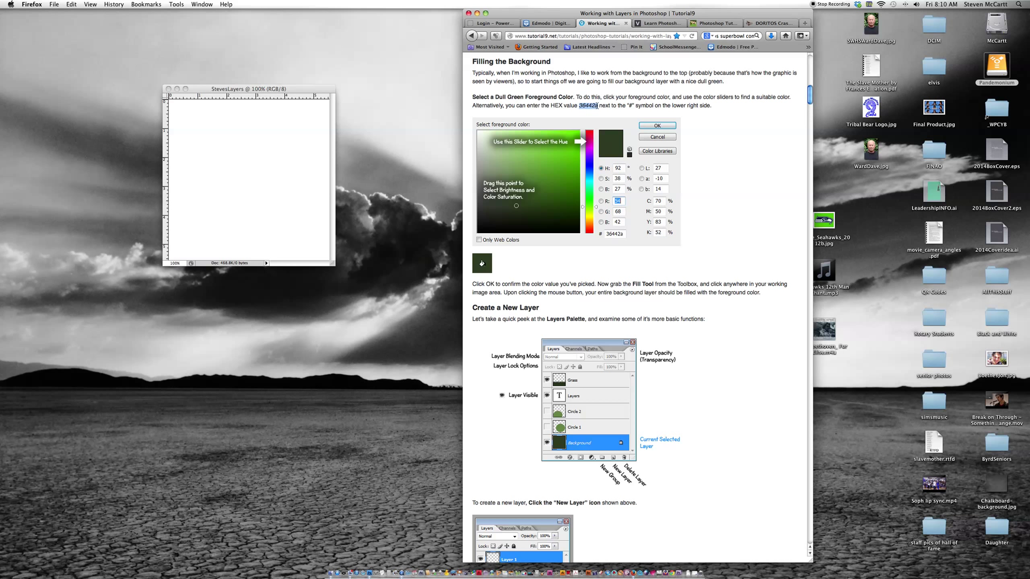
pyautogui.rightClick(592, 106)
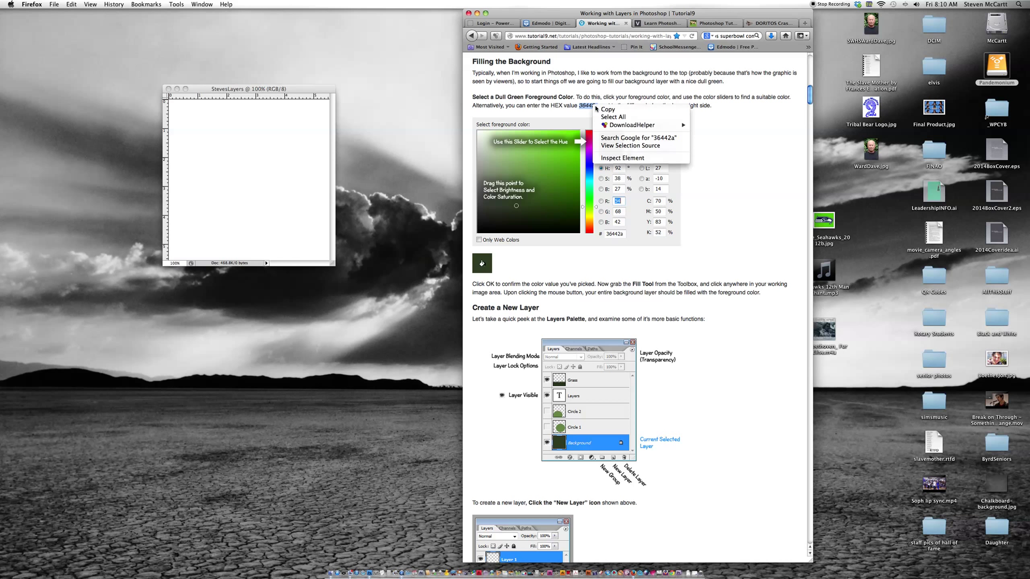
pyautogui.click(604, 110)
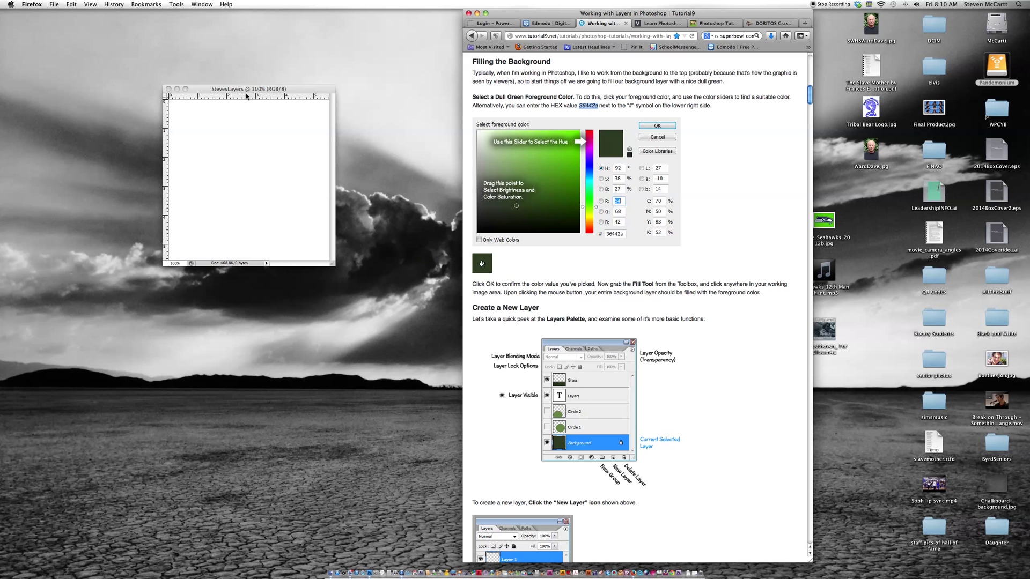
# Paste 36442a into the Color Picker to make dull green the foreground colour.
pyautogui.click(200, 89)
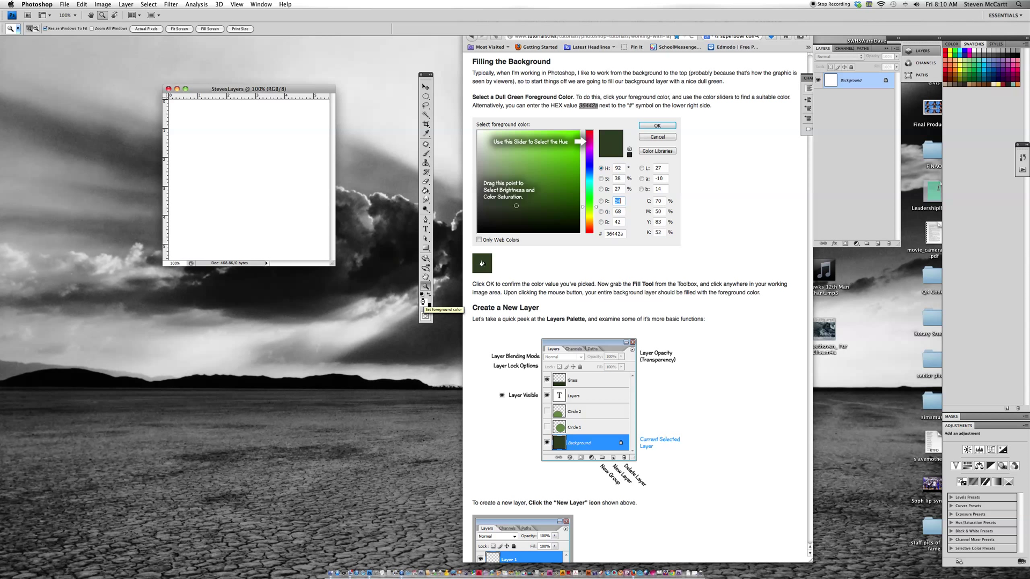
pyautogui.click(426, 304)
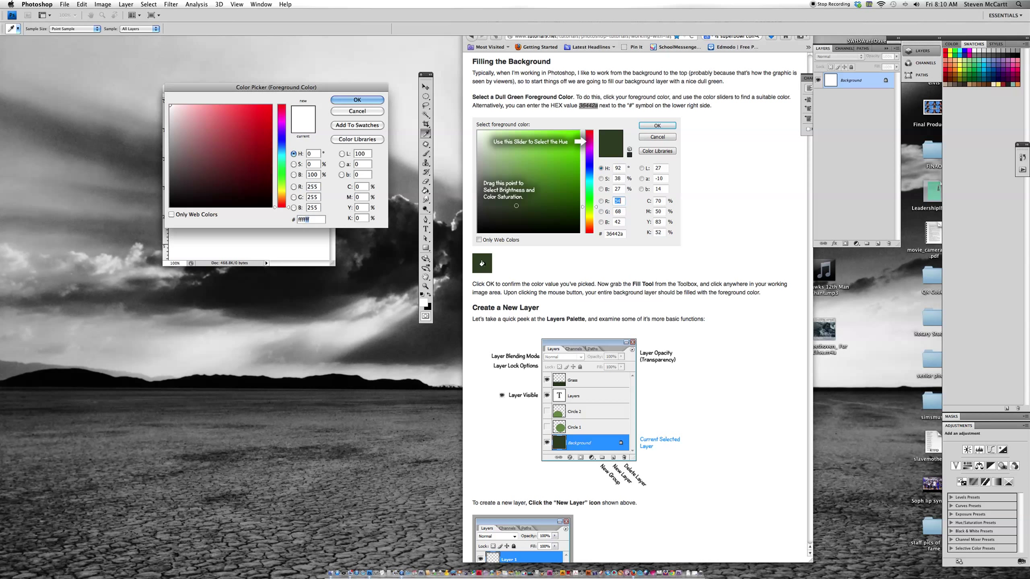
pyautogui.click(303, 219)
pyautogui.click(81, 4)
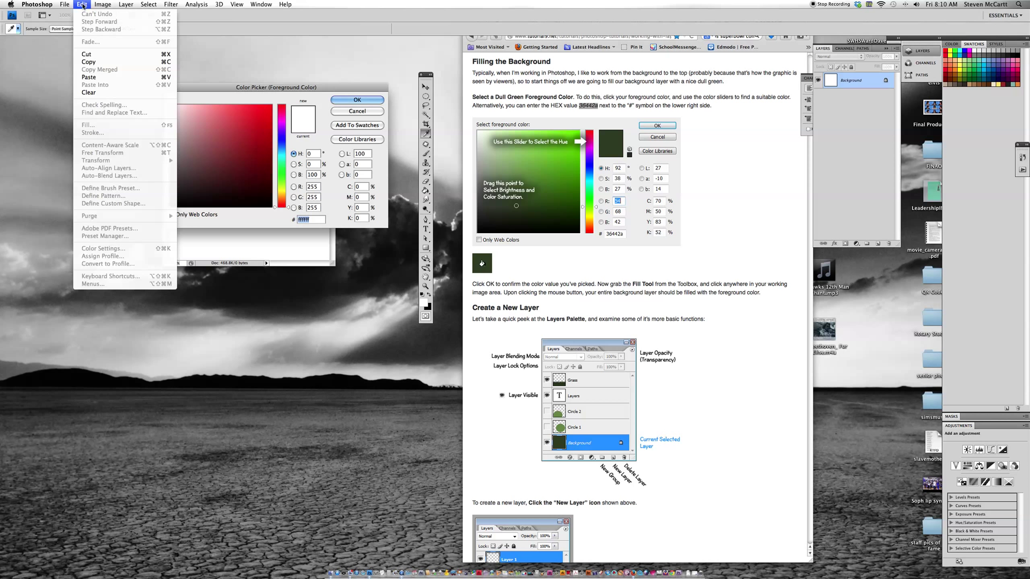
pyautogui.click(89, 77)
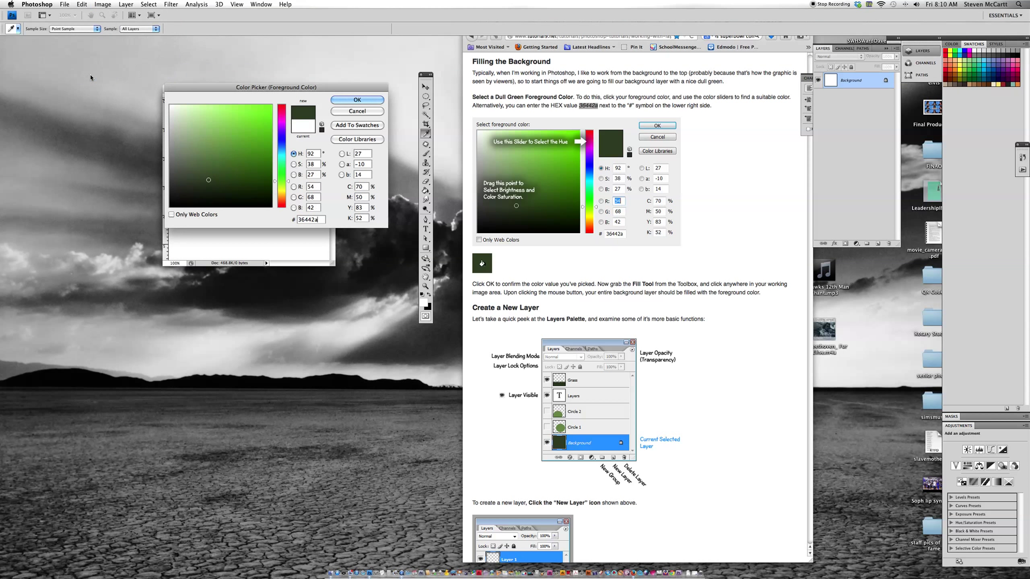
pyautogui.click(357, 100)
pyautogui.press('z')
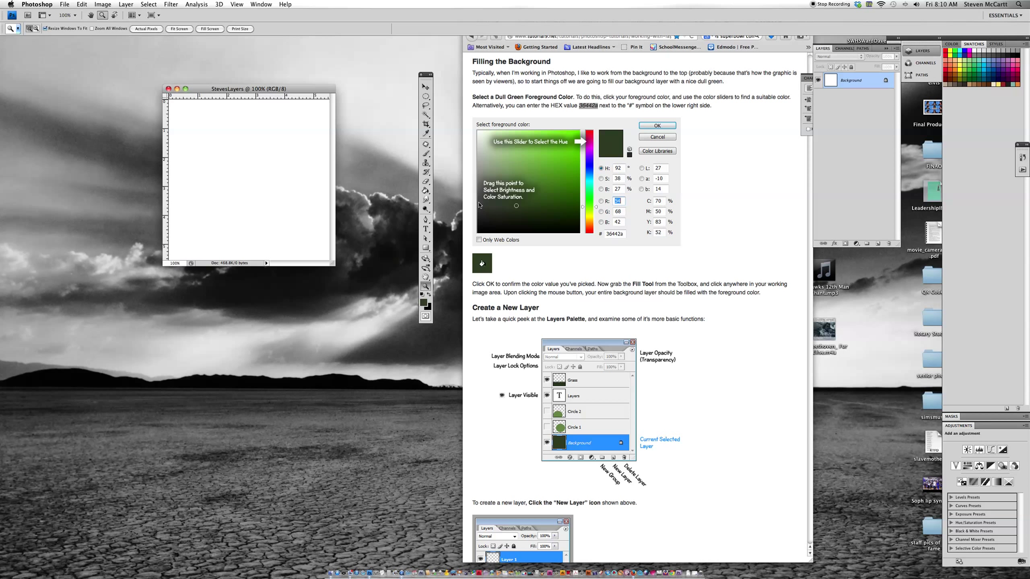
# Fill the white canvas with dull green using the Paint Bucket Tool.
pyautogui.click(426, 191)
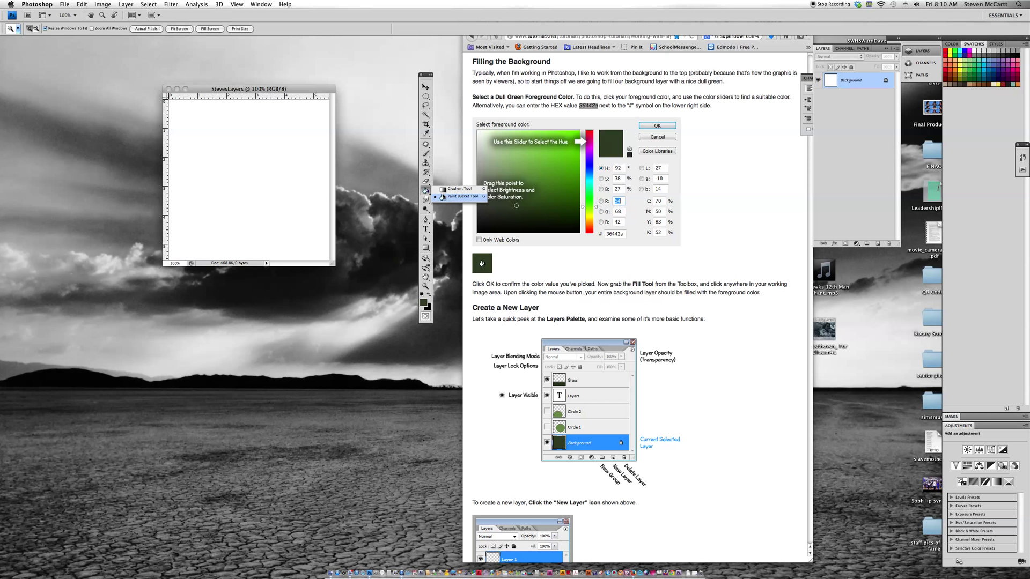
pyautogui.click(441, 189)
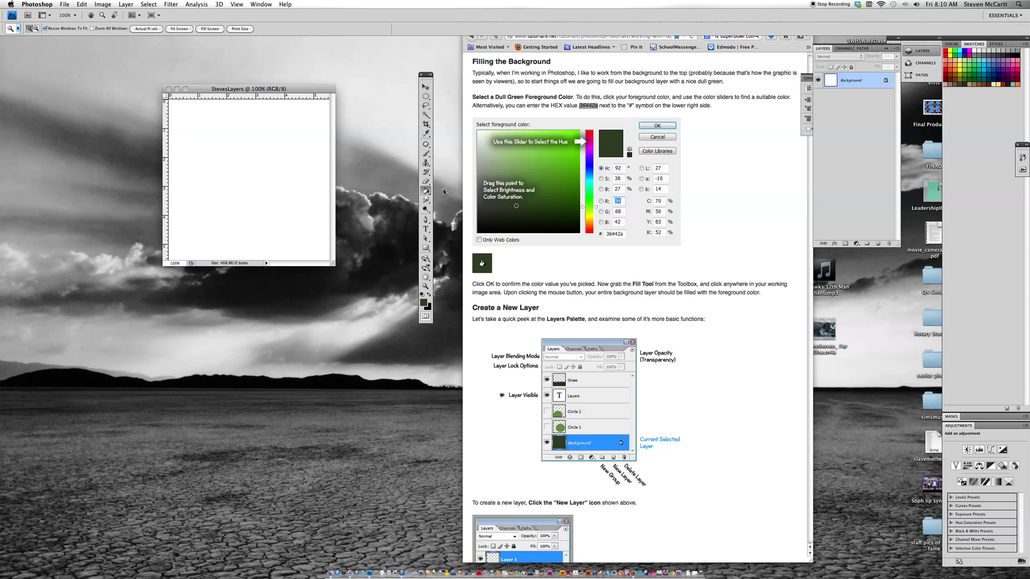
pyautogui.click(427, 191)
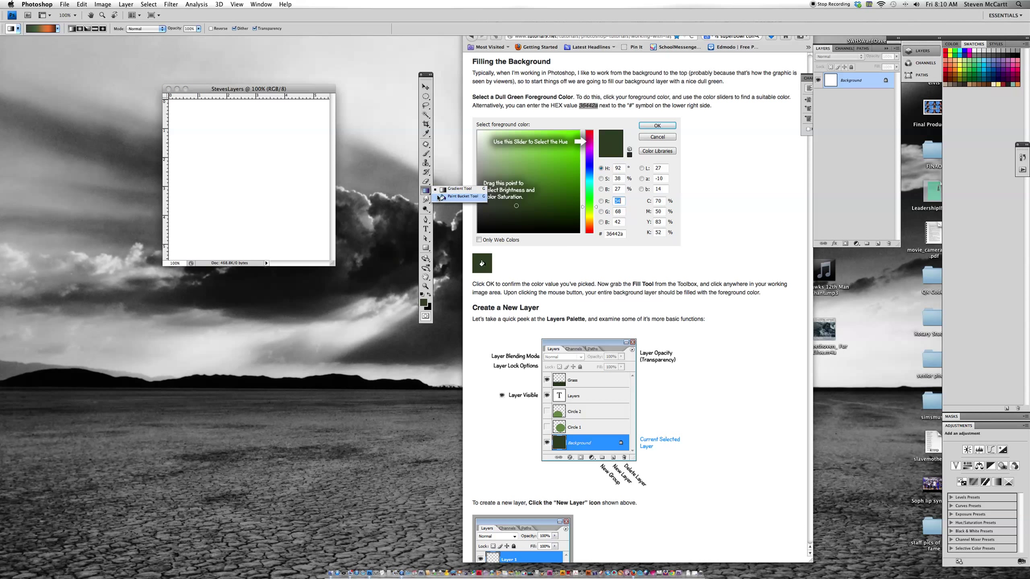
pyautogui.click(439, 197)
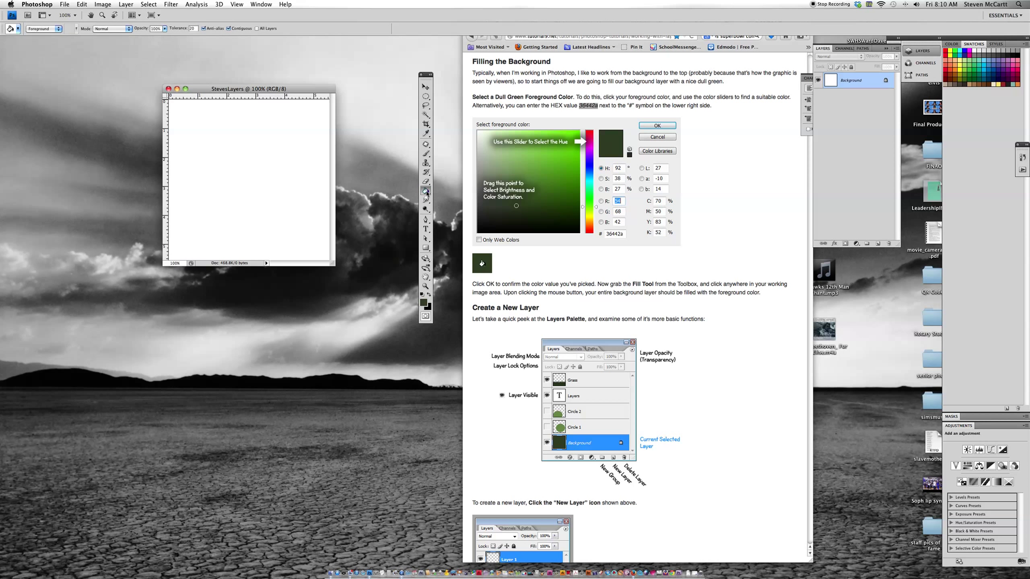
pyautogui.click(261, 145)
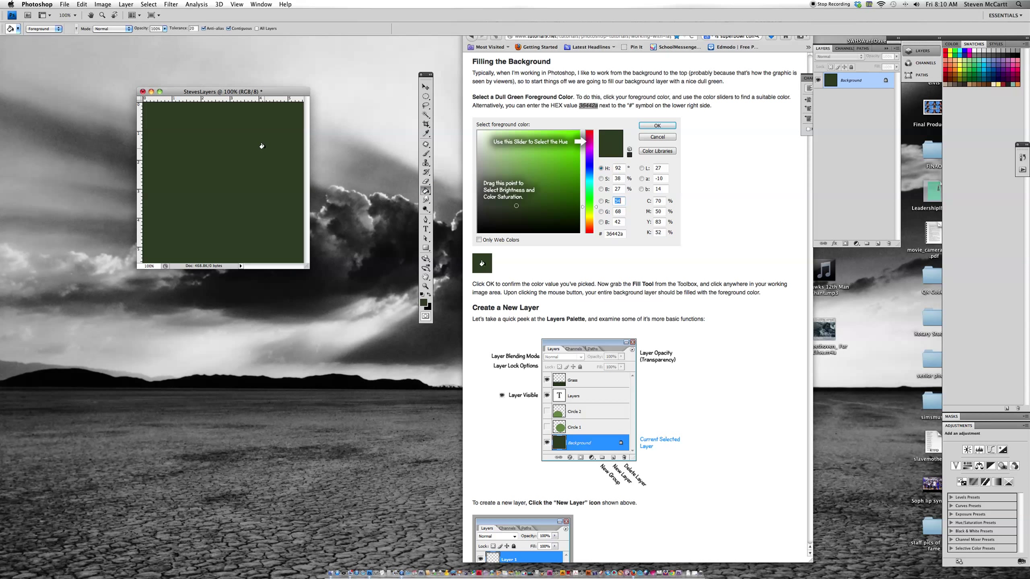
pyautogui.click(64, 5)
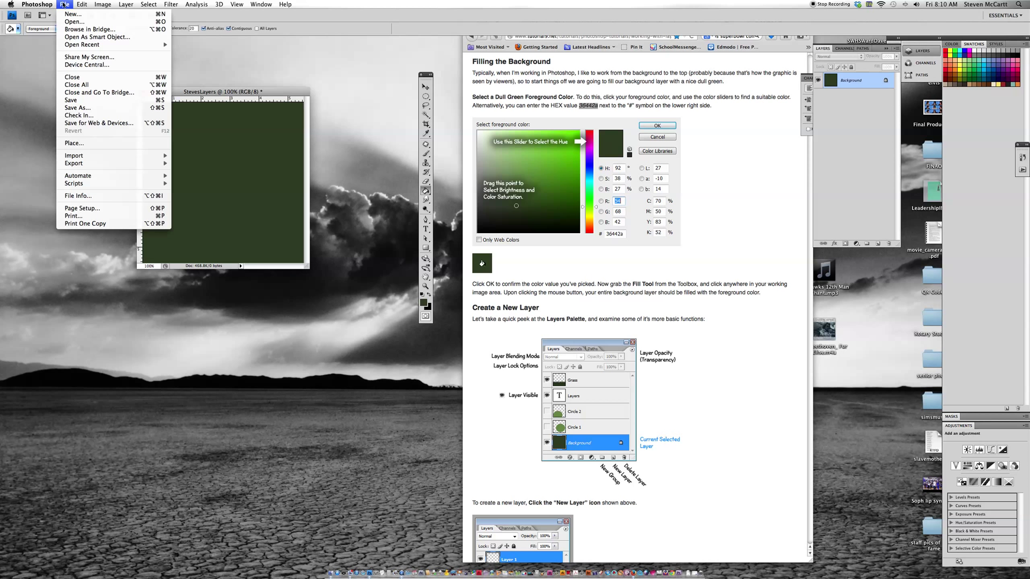
# Save the document as StevesLayers.psd in Photoshop format to the Documents folder.
pyautogui.click(78, 107)
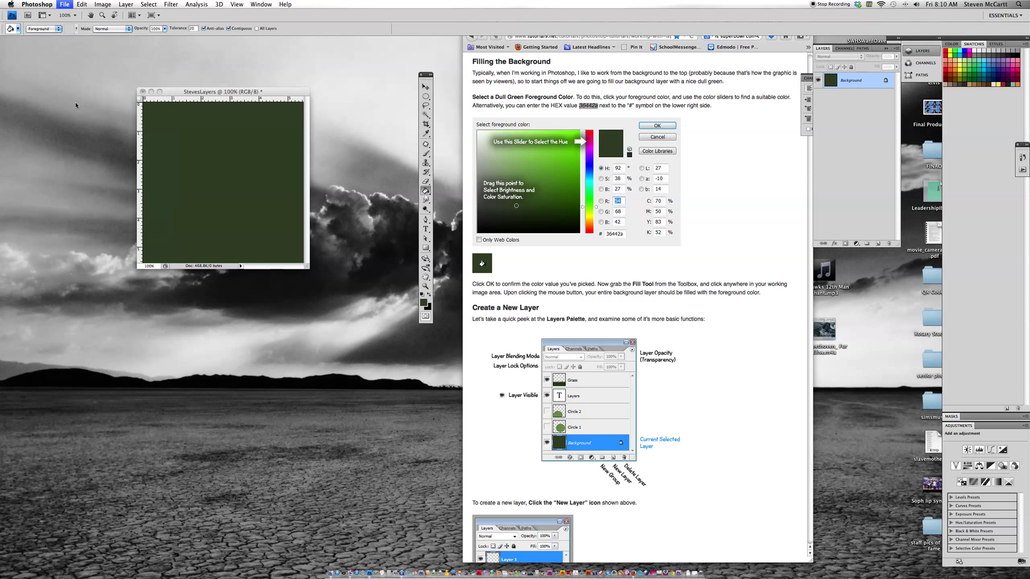
pyautogui.click(572, 99)
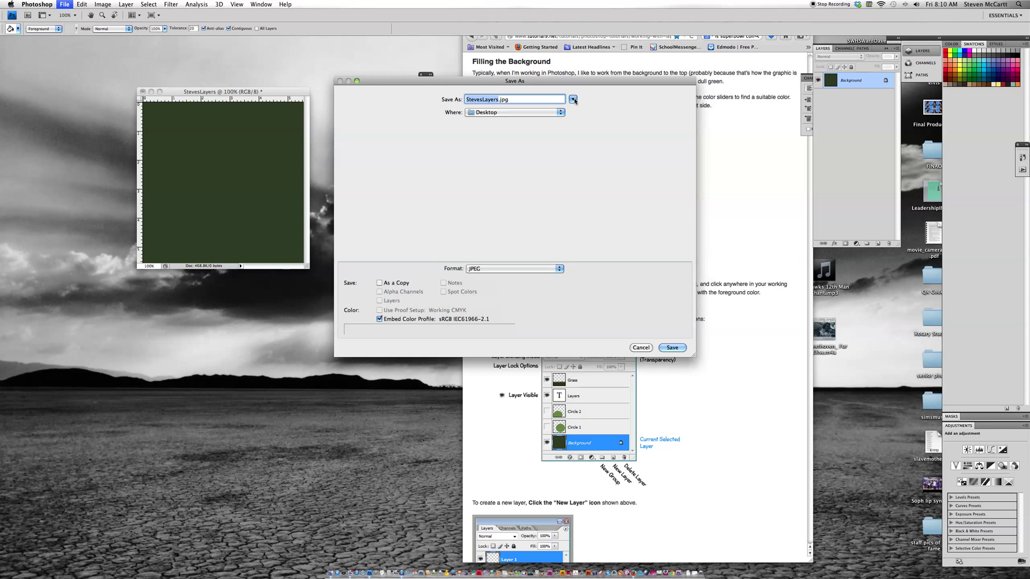
pyautogui.click(512, 112)
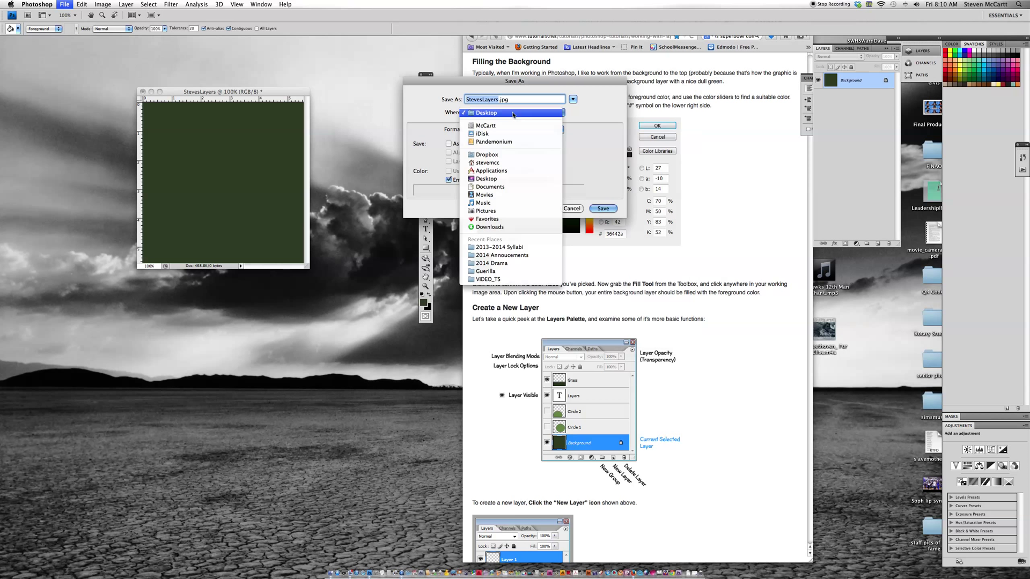
pyautogui.click(509, 187)
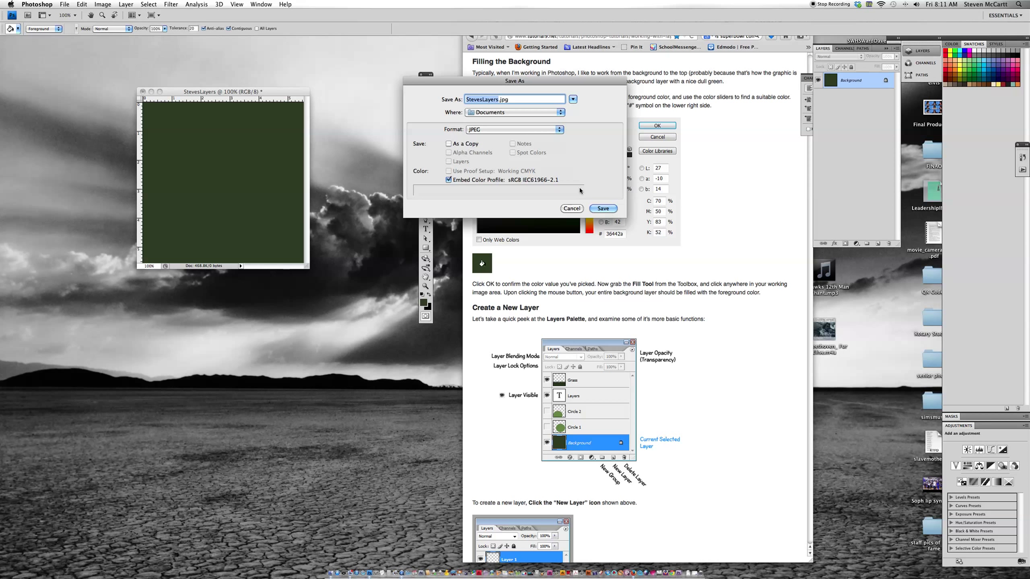
pyautogui.click(530, 133)
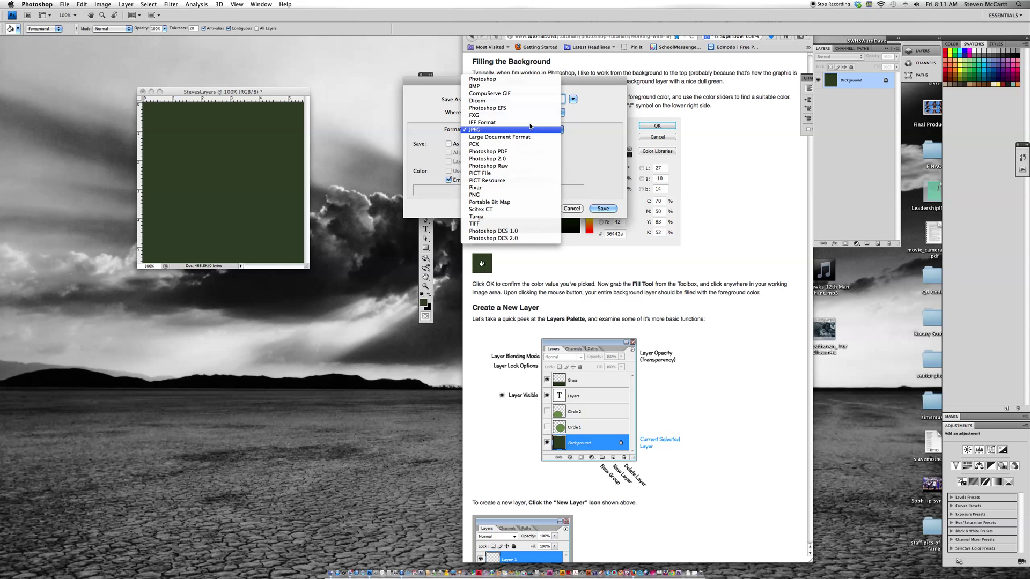
pyautogui.click(512, 87)
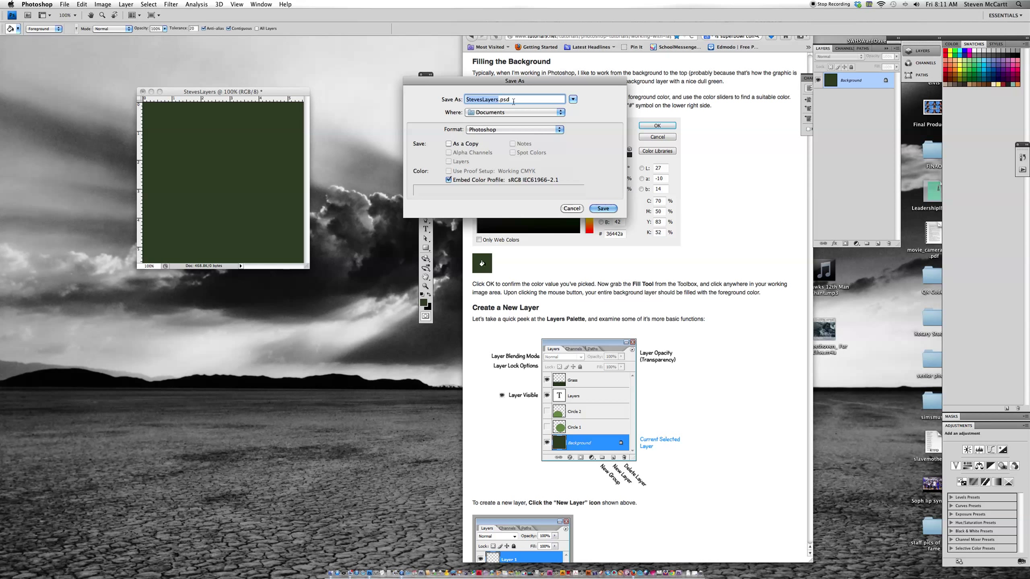
pyautogui.click(601, 210)
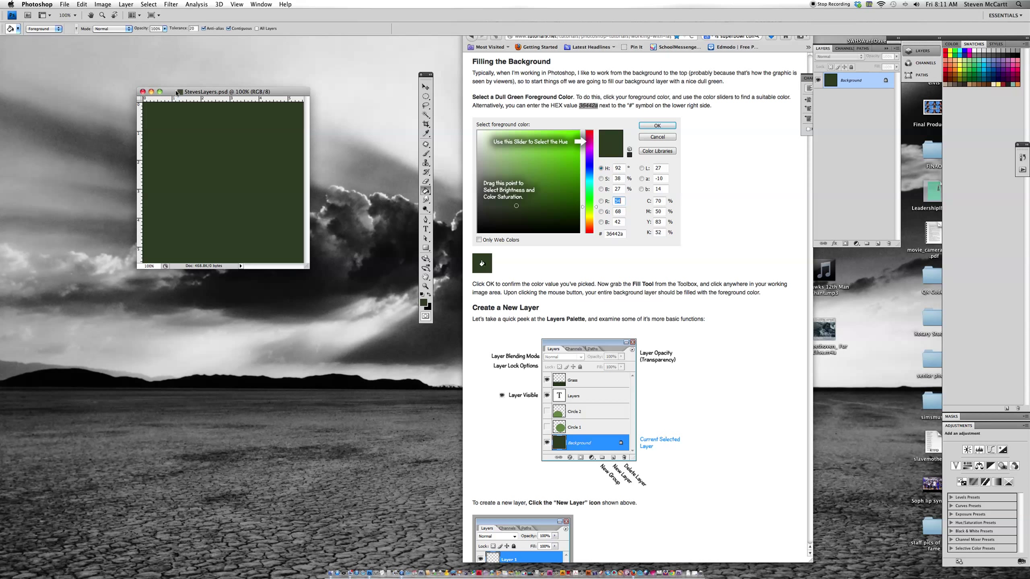
# Pull the Layers panel out of its dock and drop it below the canvas.
pyautogui.scroll(-5, 580, 256)
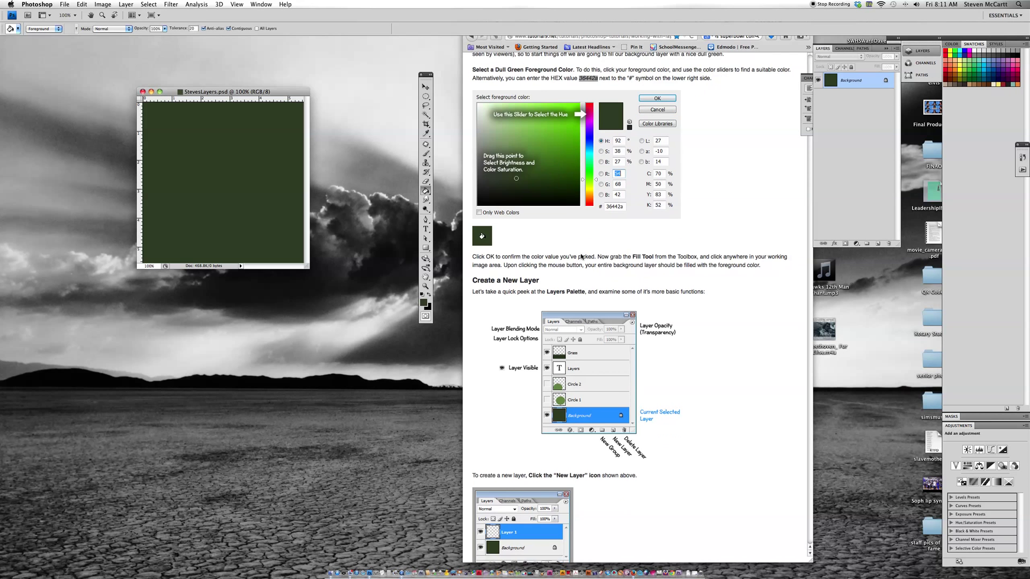
pyautogui.scroll(-2, 581, 258)
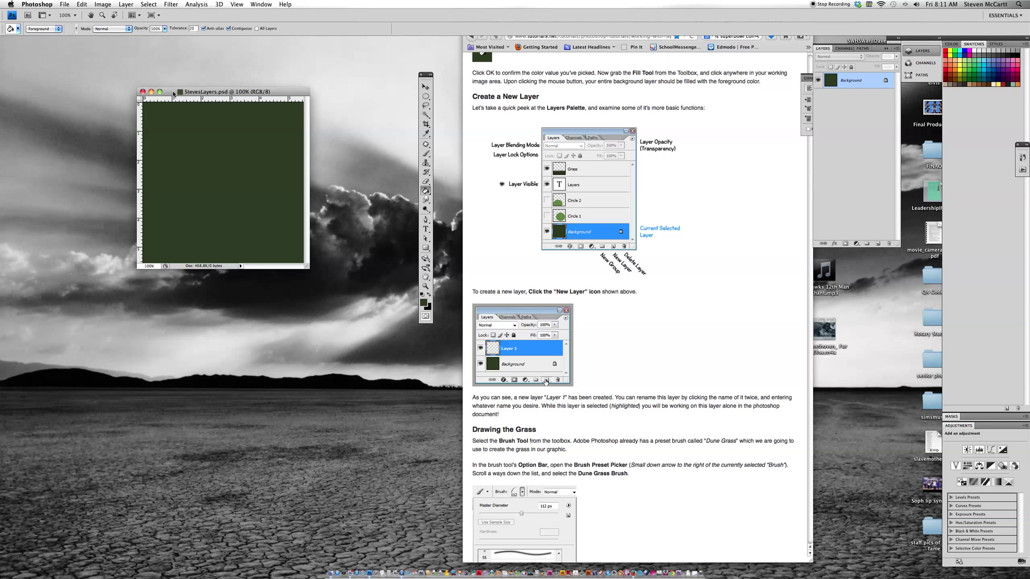
pyautogui.click(125, 4)
pyautogui.moveTo(129, 14)
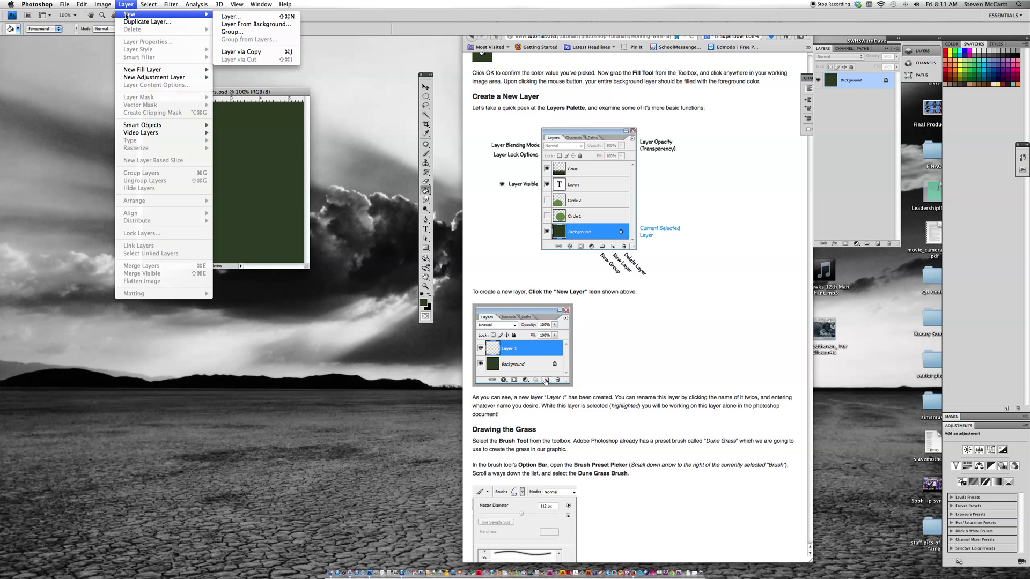
pyautogui.click(126, 5)
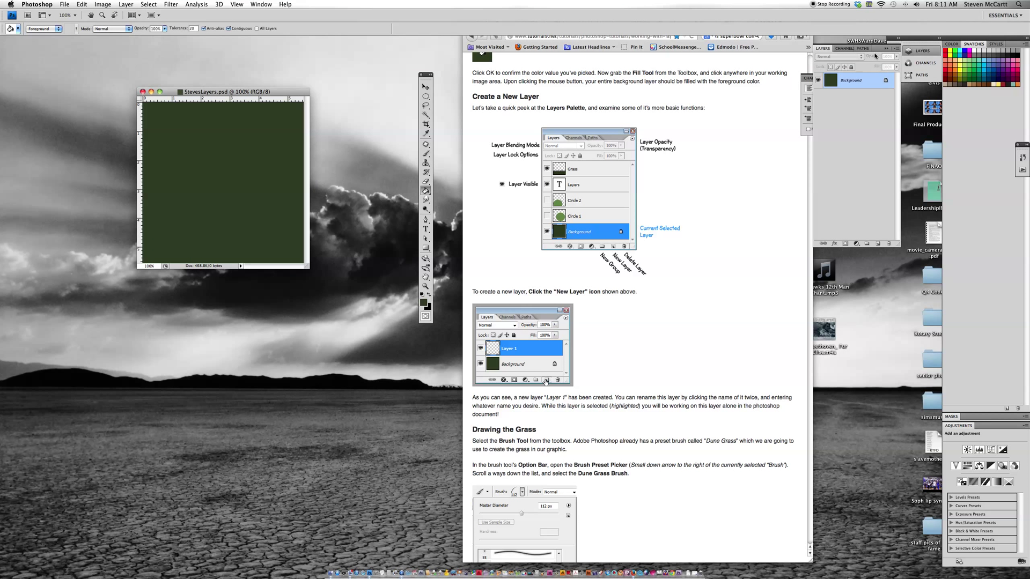
pyautogui.moveTo(877, 51); pyautogui.dragTo(831, 62)
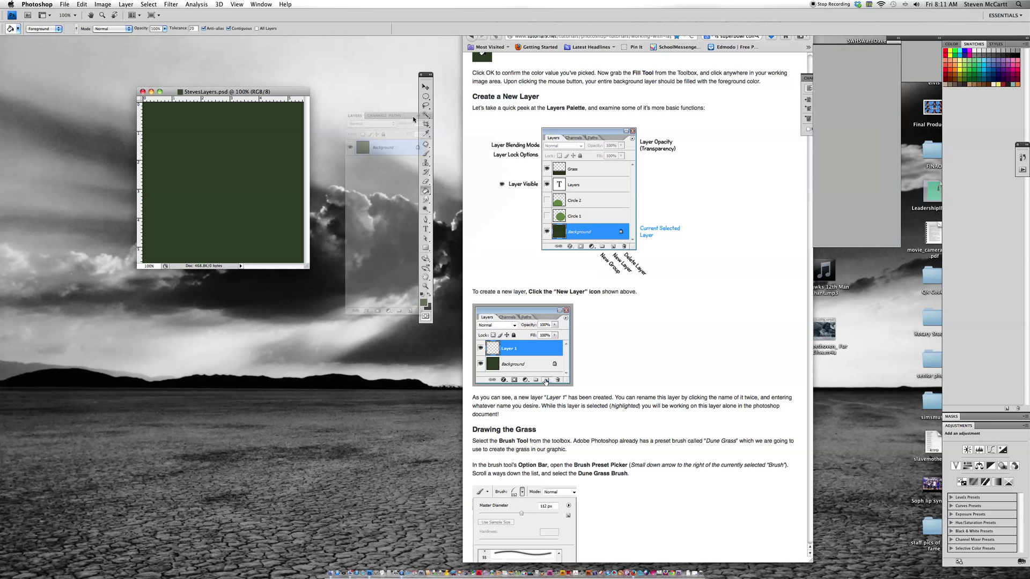
pyautogui.moveTo(413, 116); pyautogui.dragTo(384, 309)
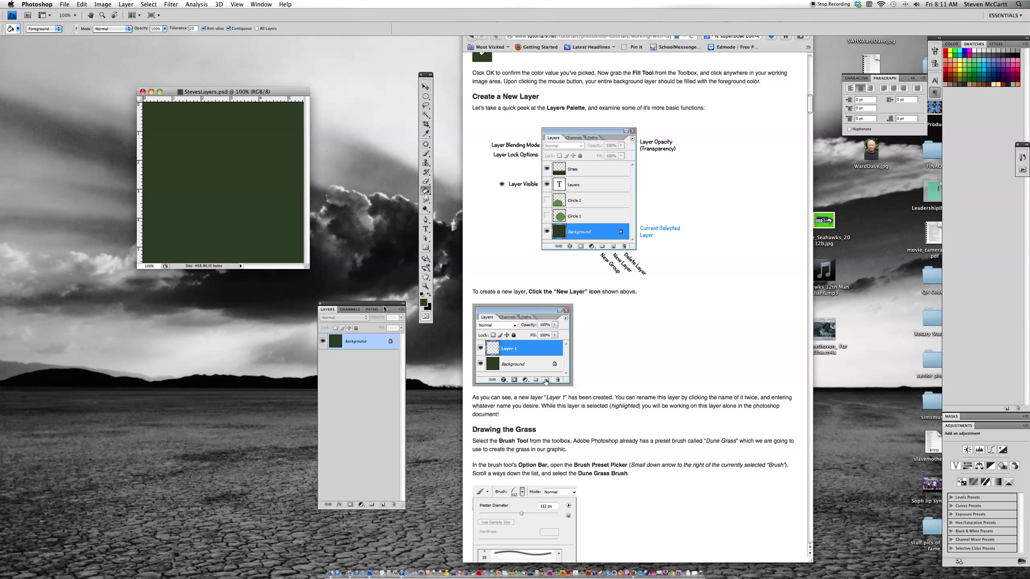
# Add a new empty Layer 1 above the Background.
pyautogui.click(401, 309)
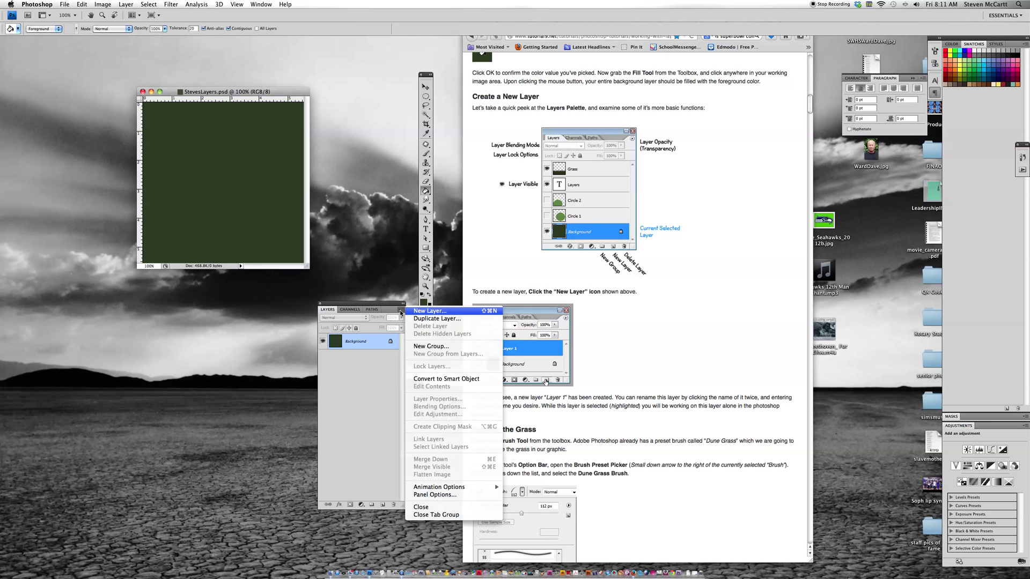
pyautogui.click(394, 310)
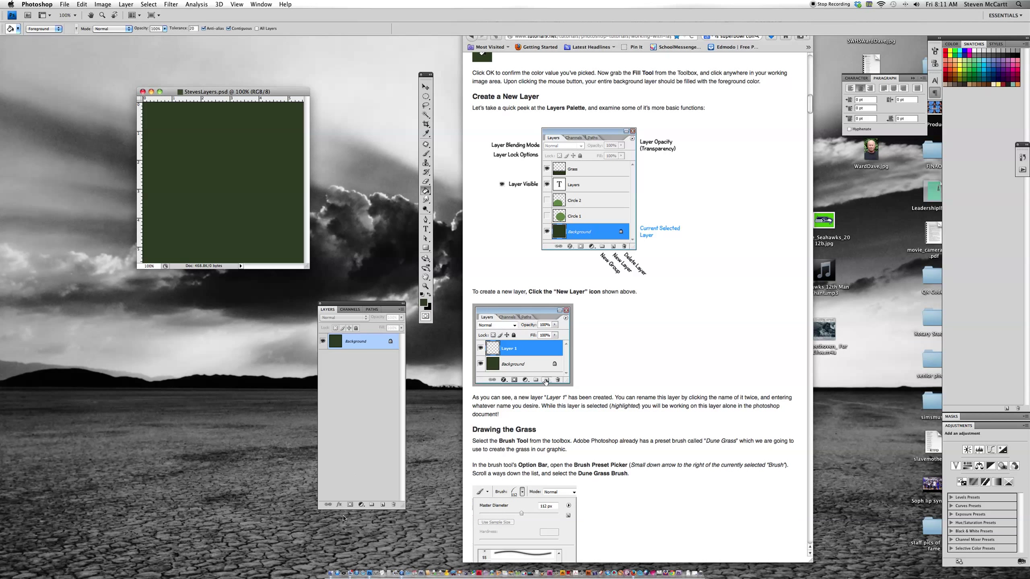
pyautogui.click(382, 505)
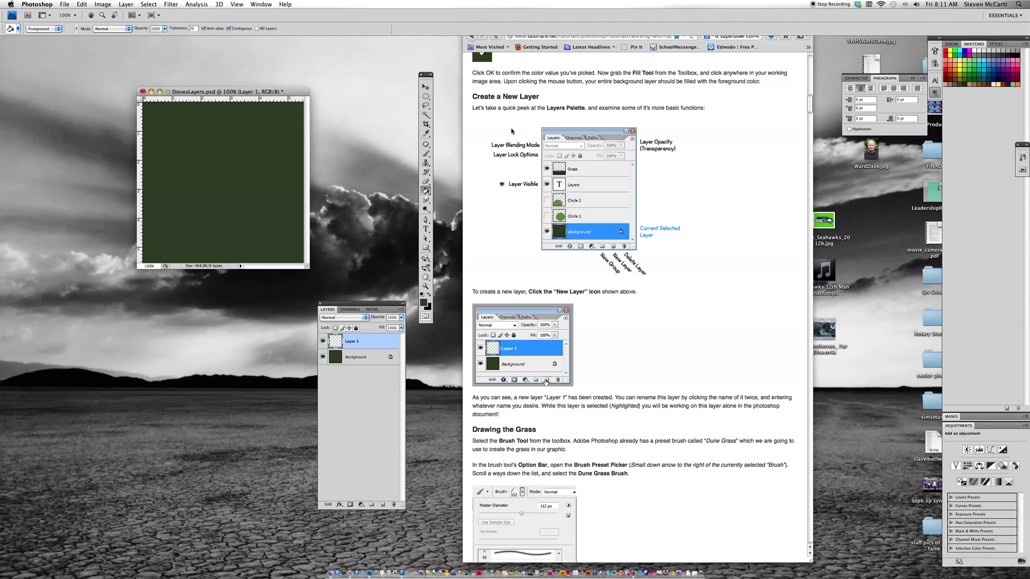
# Rename Layer 1 to Grass and move the Layers panel up beside the canvas.
pyautogui.doubleClick(352, 342)
pyautogui.write('Grass')
pyautogui.click(343, 412)
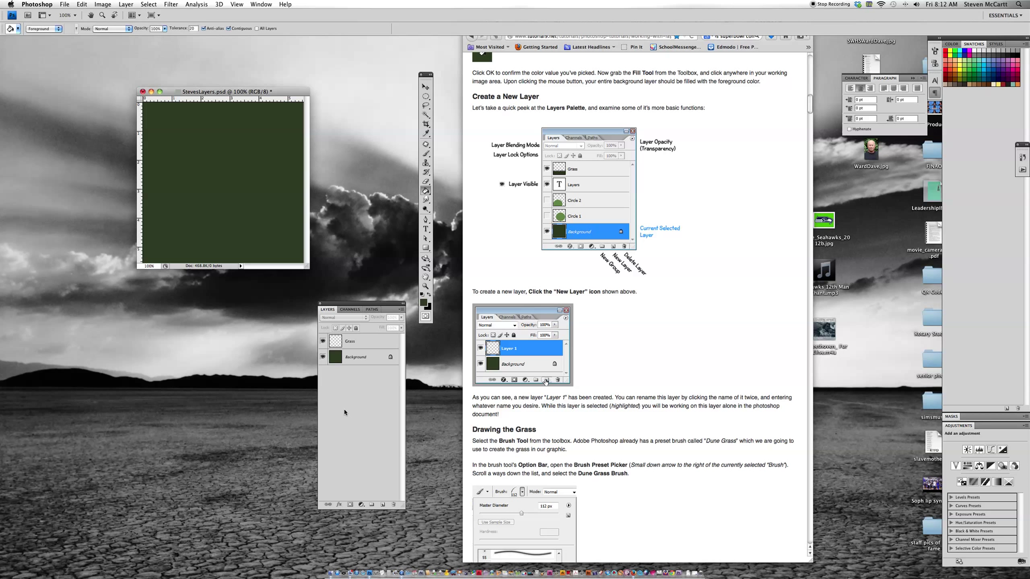
pyautogui.moveTo(345, 311); pyautogui.dragTo(350, 222)
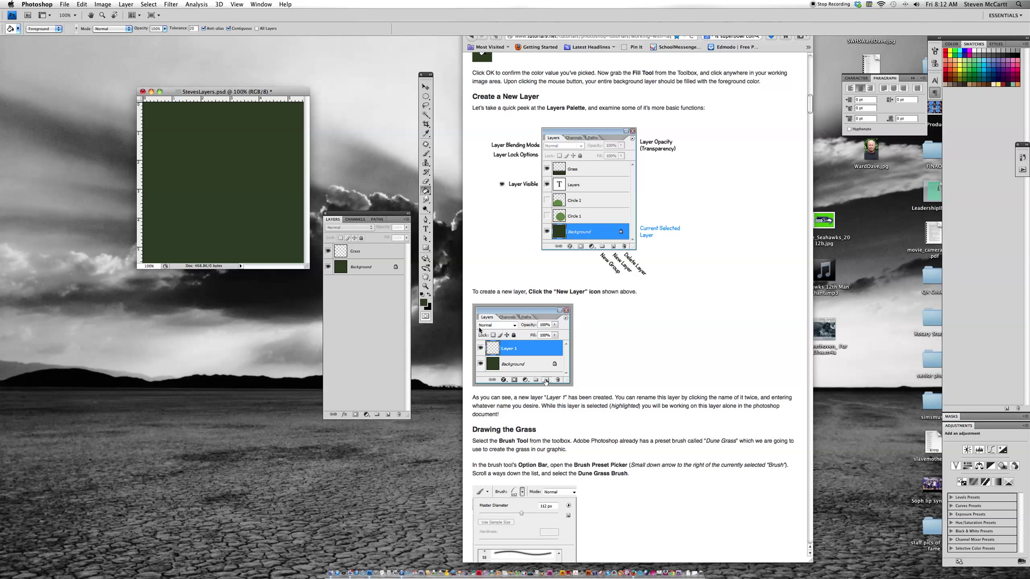
# Set white foreground and black background, target the Grass layer, and pick the Brush Tool.
pyautogui.scroll(-5, 617, 279)
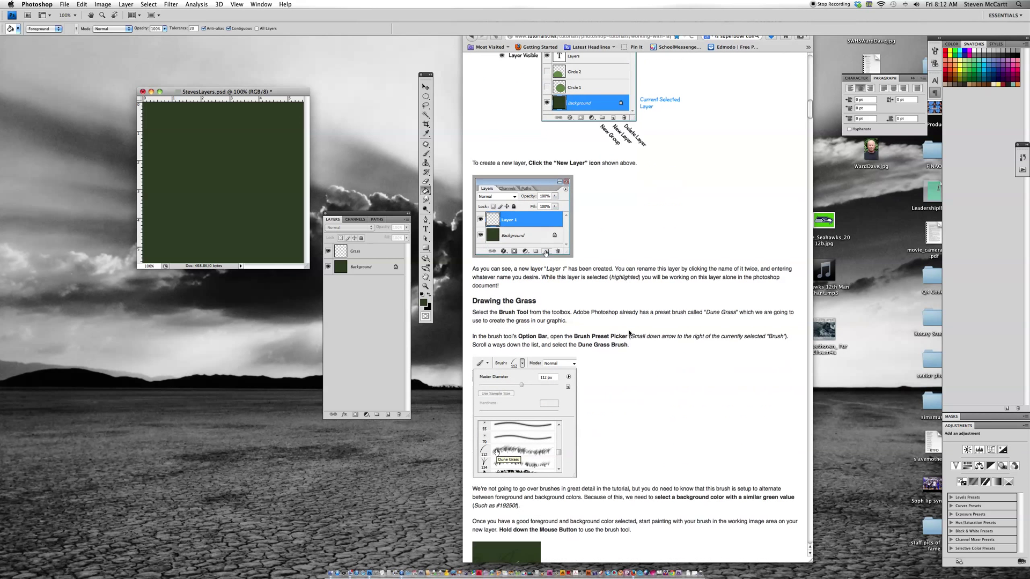
pyautogui.scroll(-3, 611, 299)
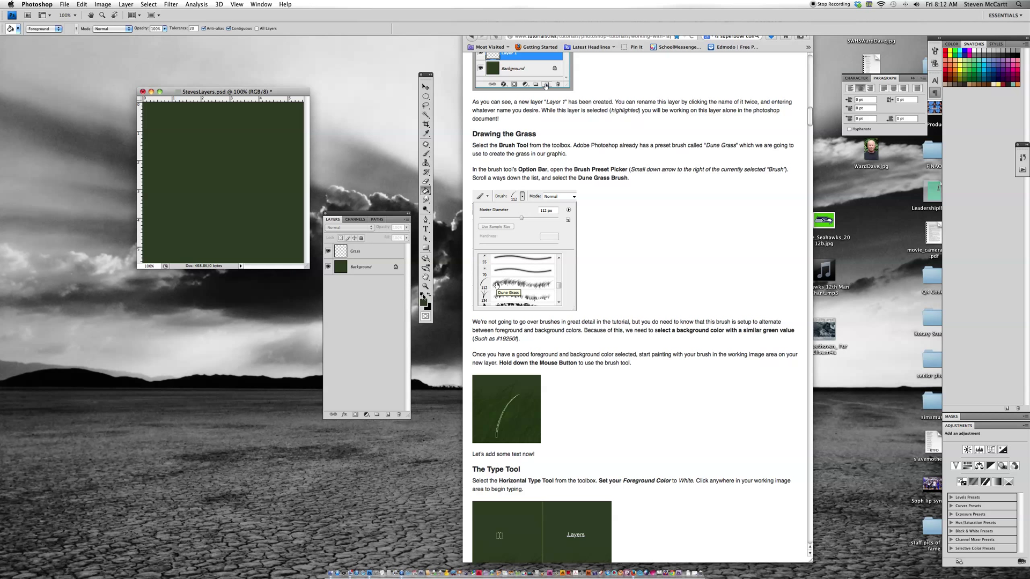
pyautogui.click(423, 298)
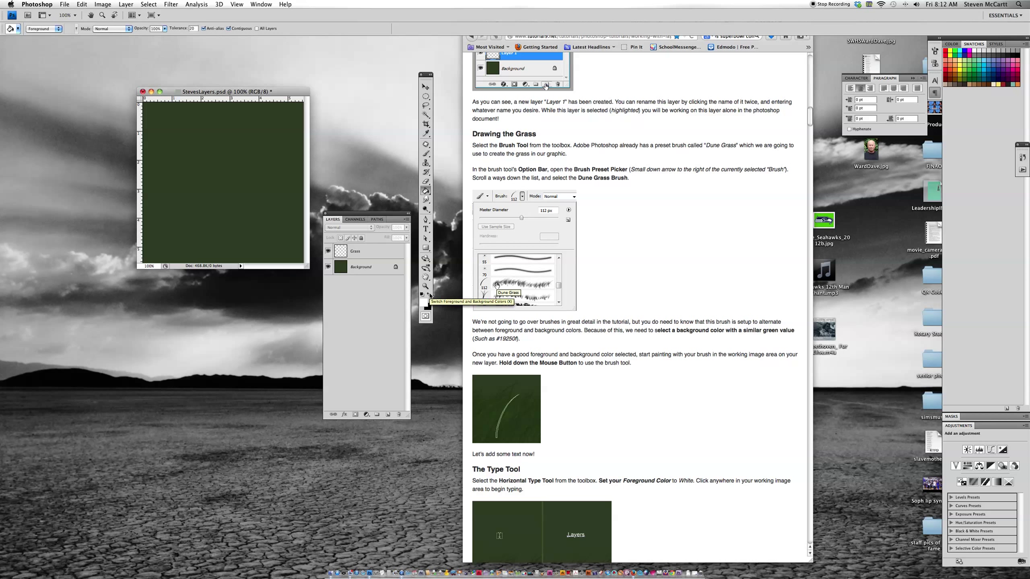
pyautogui.click(429, 295)
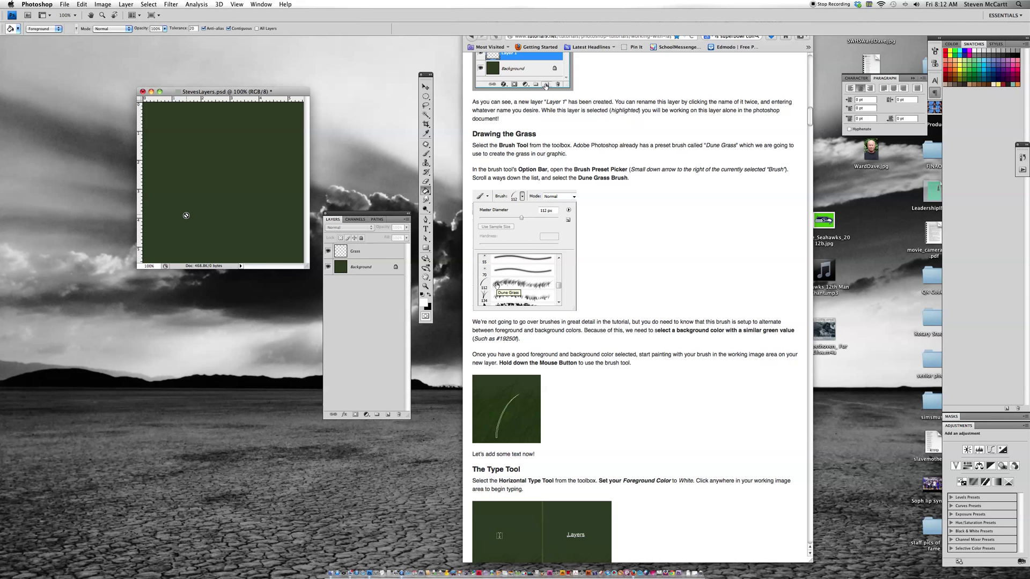
pyautogui.click(355, 254)
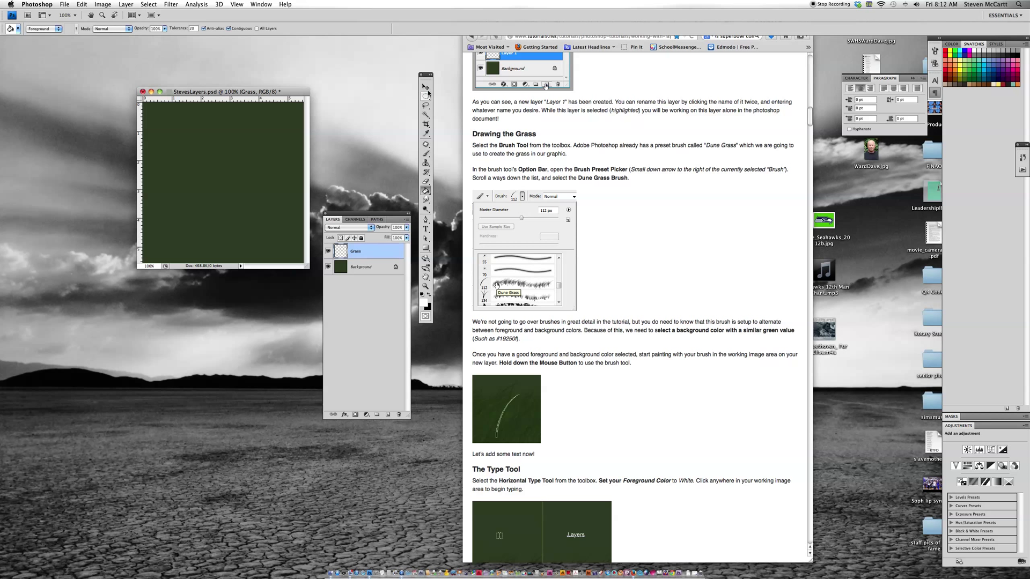
pyautogui.click(425, 154)
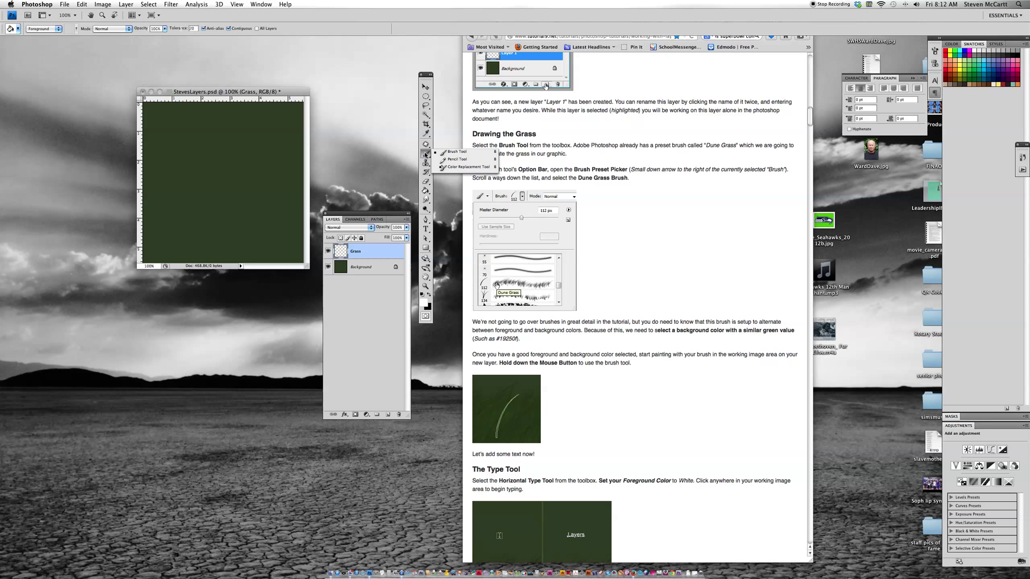
# With the Brush Tool, reset brushes to the default set and choose the 112 px Dune Grass brush.
pyautogui.click(454, 151)
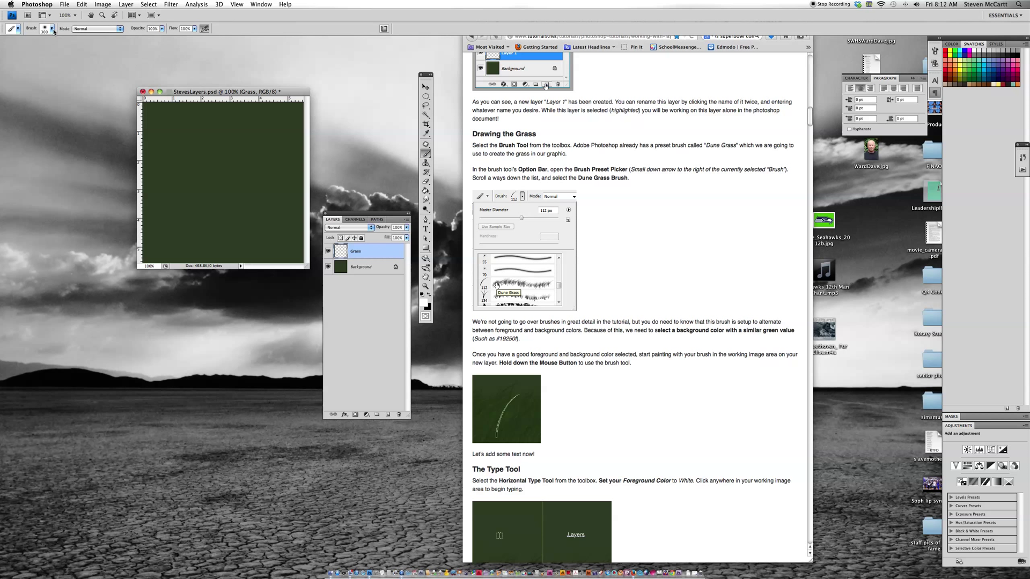
pyautogui.click(52, 30)
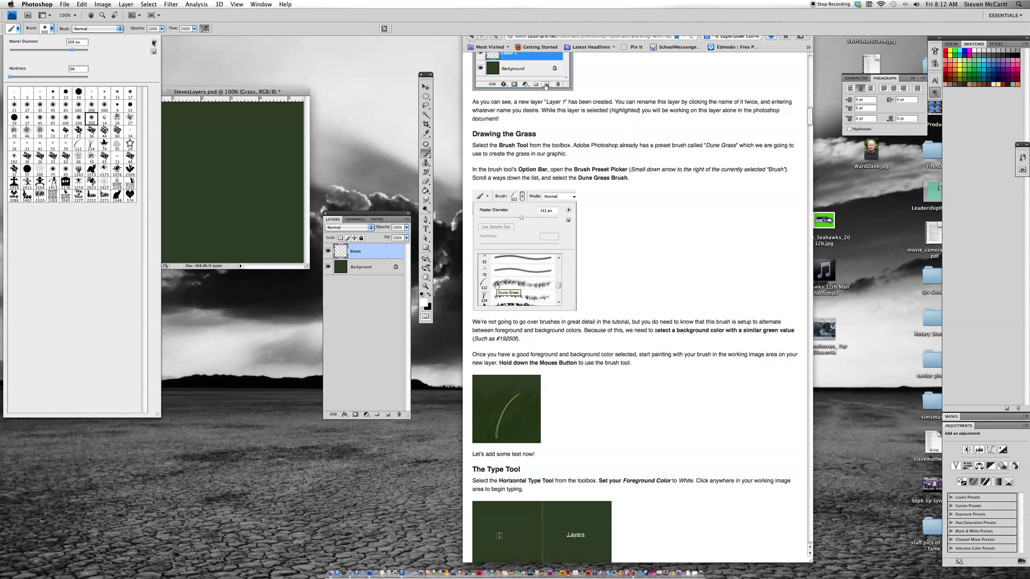
pyautogui.click(154, 42)
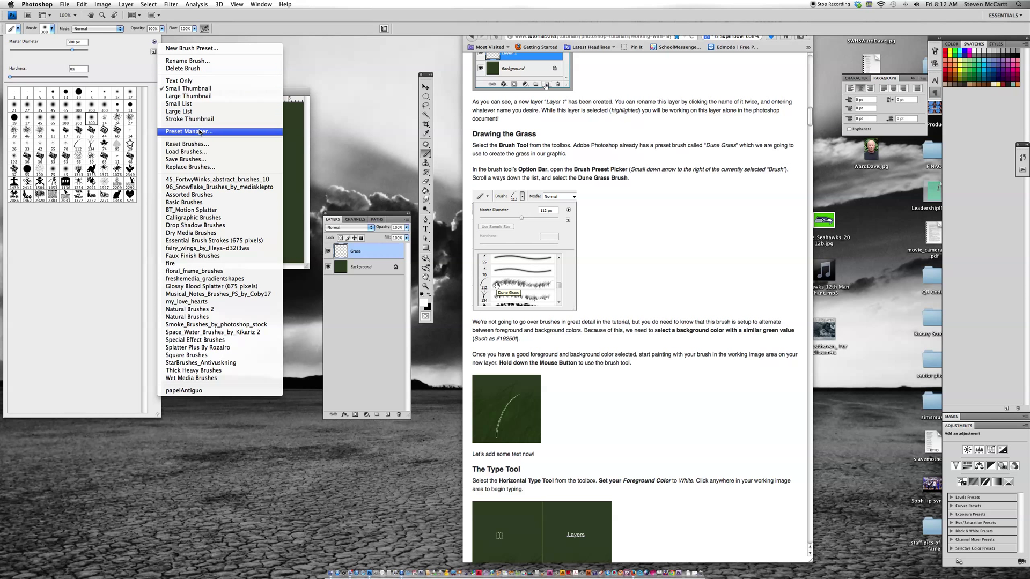
pyautogui.click(202, 144)
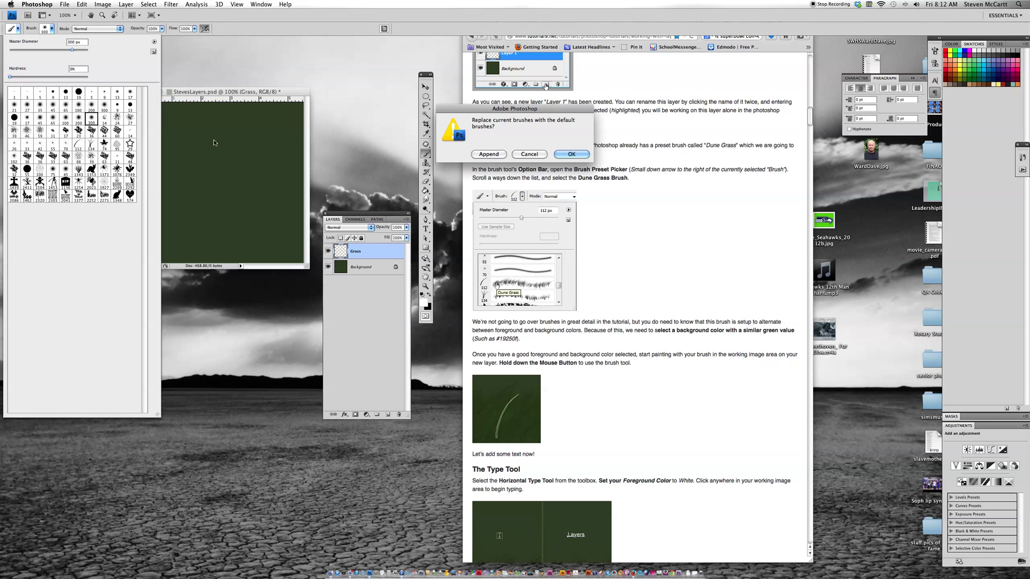
pyautogui.click(560, 155)
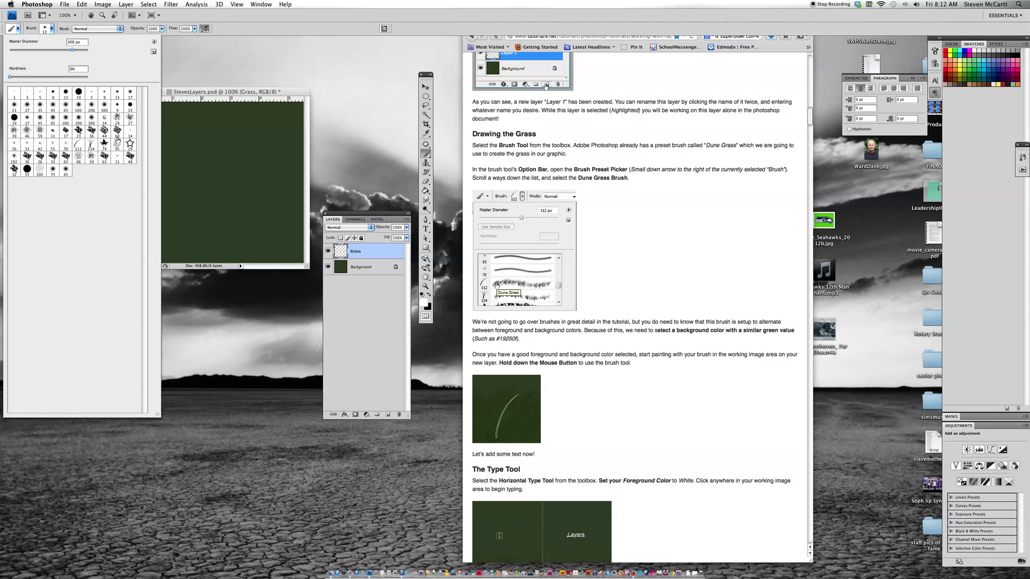
pyautogui.click(78, 144)
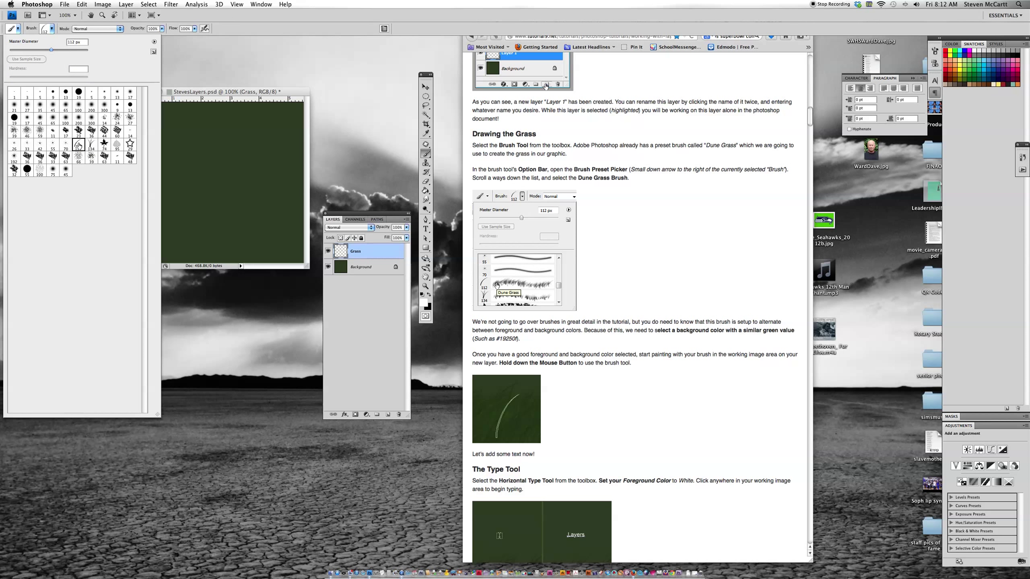
# Enlarge the Dune Grass brush to 119 px and paint grass along the canvas bottom.
pyautogui.click(185, 93)
pyautogui.moveTo(185, 93); pyautogui.dragTo(167, 108)
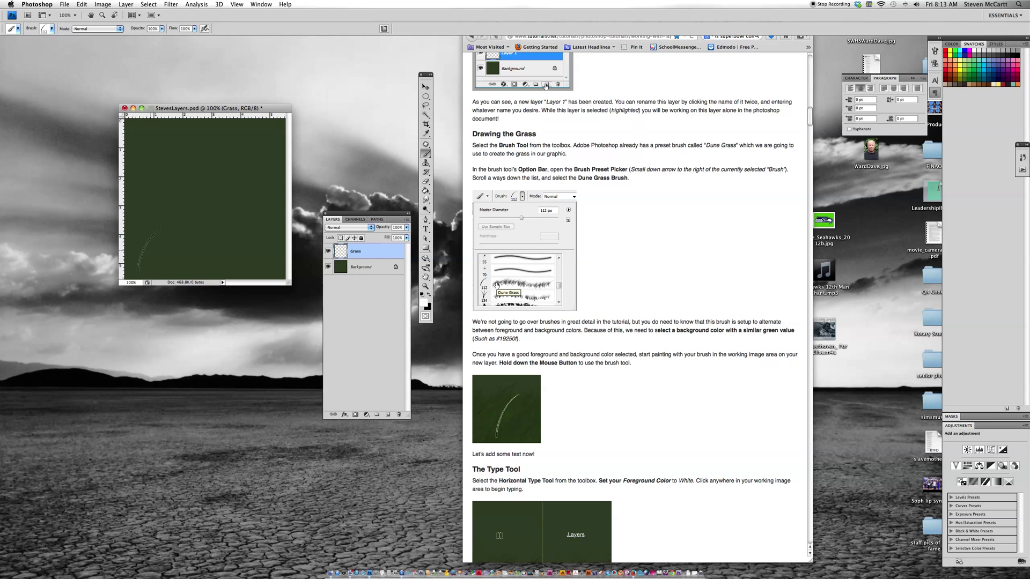
pyautogui.click(52, 29)
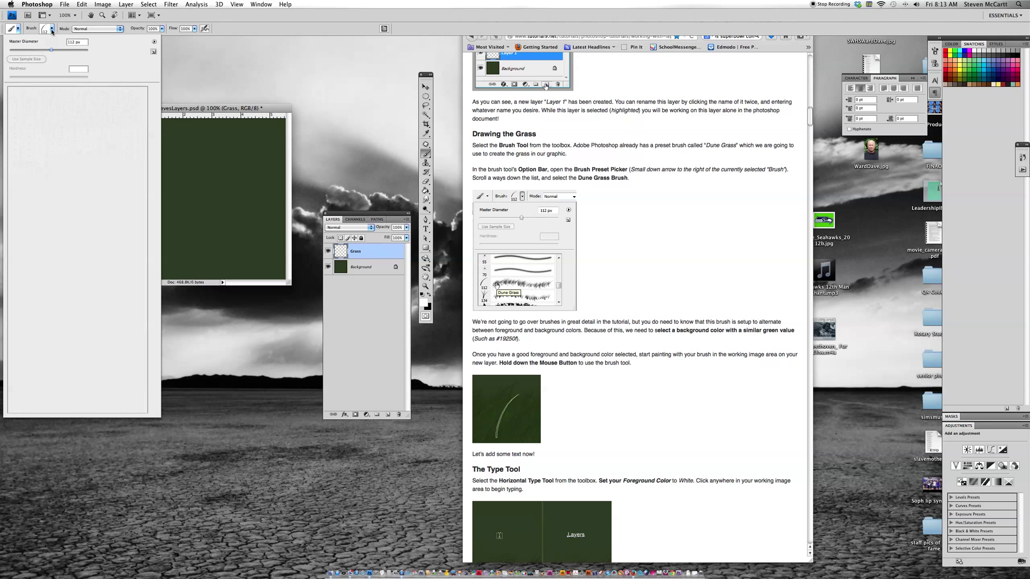
pyautogui.moveTo(51, 50); pyautogui.dragTo(56, 51)
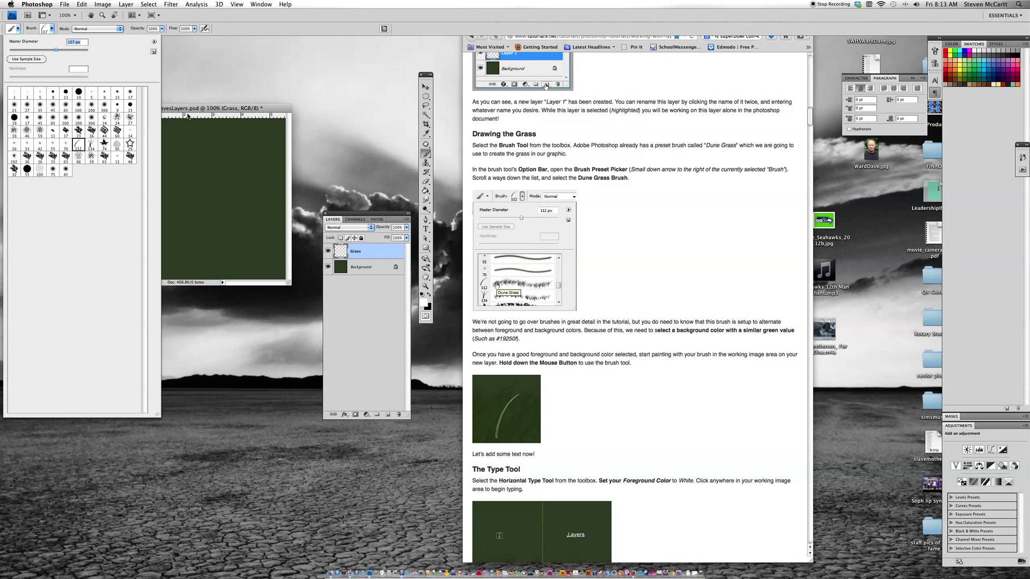
pyautogui.click(198, 111)
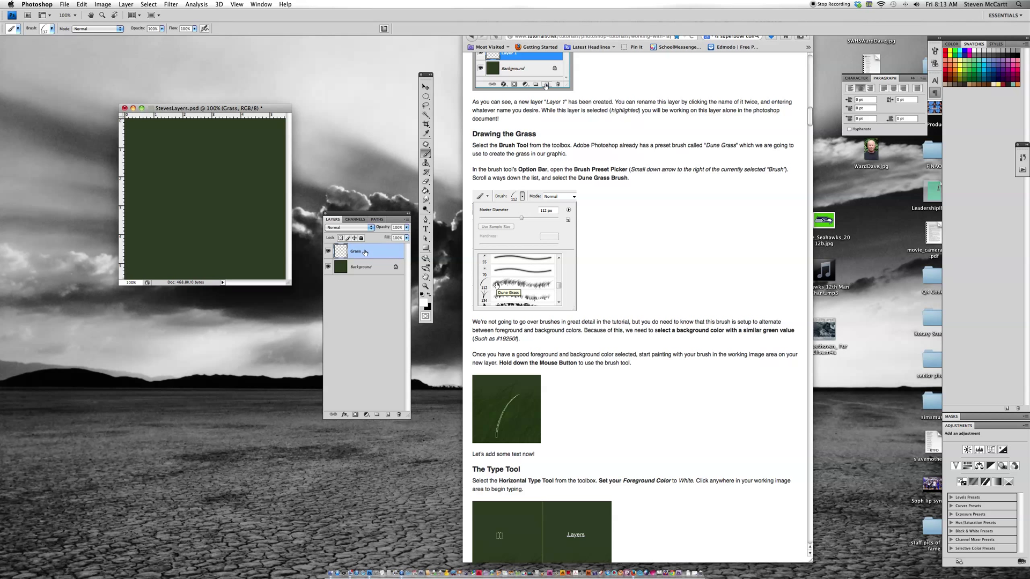
pyautogui.moveTo(135, 251)
pyautogui.mouseDown()
pyautogui.moveTo(300, 264)
pyautogui.moveTo(202, 273)
pyautogui.moveTo(142, 263)
pyautogui.moveTo(134, 243)
pyautogui.moveTo(248, 243)
pyautogui.moveTo(279, 258)
pyautogui.moveTo(263, 269)
pyautogui.moveTo(133, 263)
pyautogui.mouseUp()
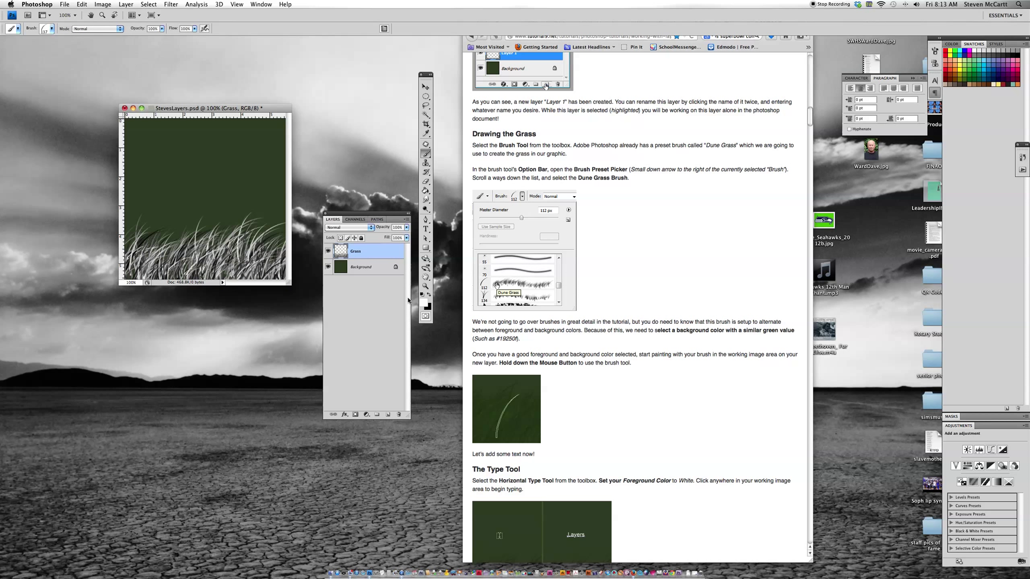
# Set the foreground colour to yellow-green (cbee0a) and paint another band of grass along the bottom.
pyautogui.click(426, 304)
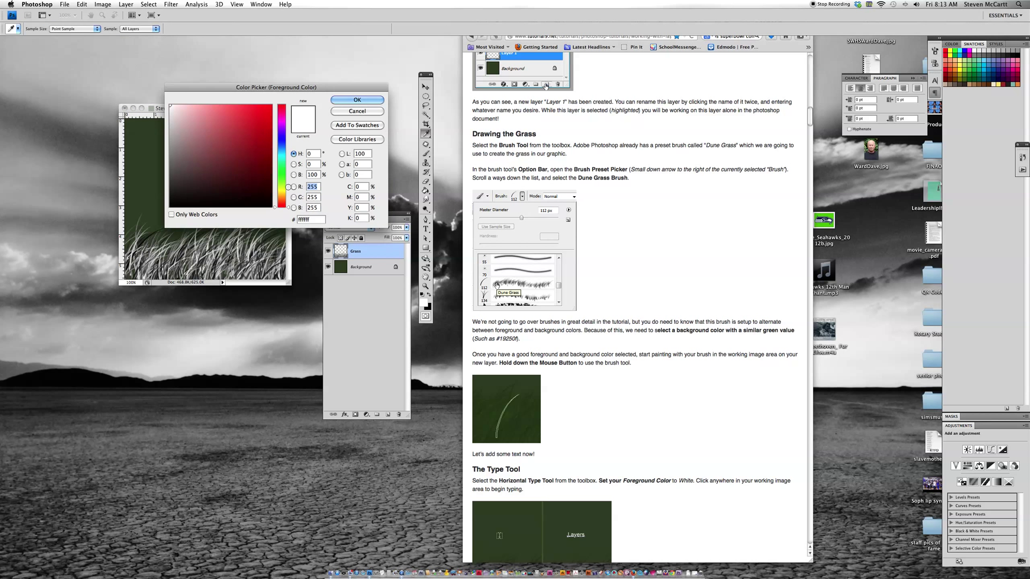
pyautogui.click(269, 113)
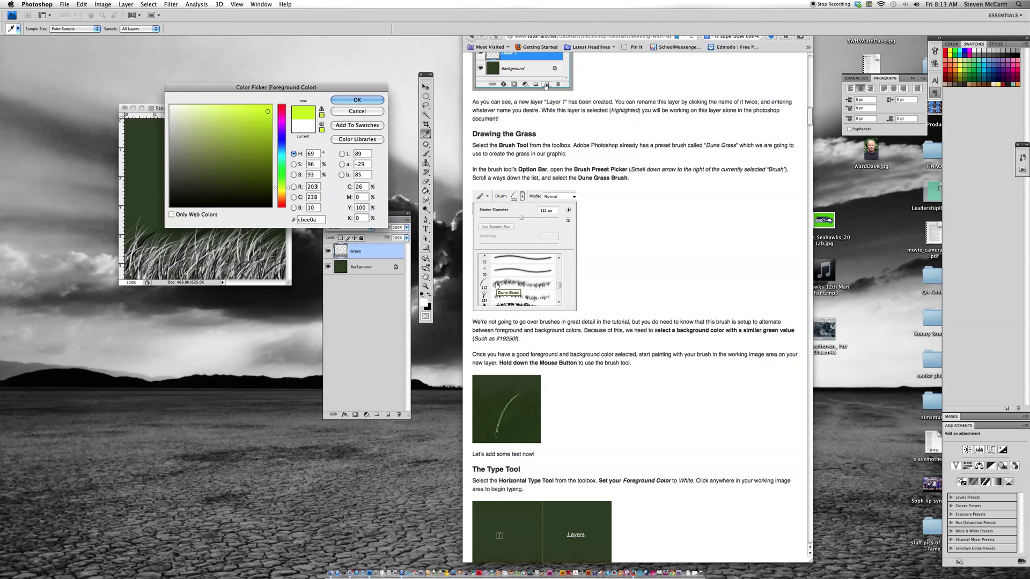
pyautogui.click(357, 100)
pyautogui.moveTo(268, 258)
pyautogui.mouseDown()
pyautogui.moveTo(225, 250)
pyautogui.moveTo(131, 255)
pyautogui.moveTo(169, 266)
pyautogui.moveTo(276, 261)
pyautogui.moveTo(123, 270)
pyautogui.mouseUp()
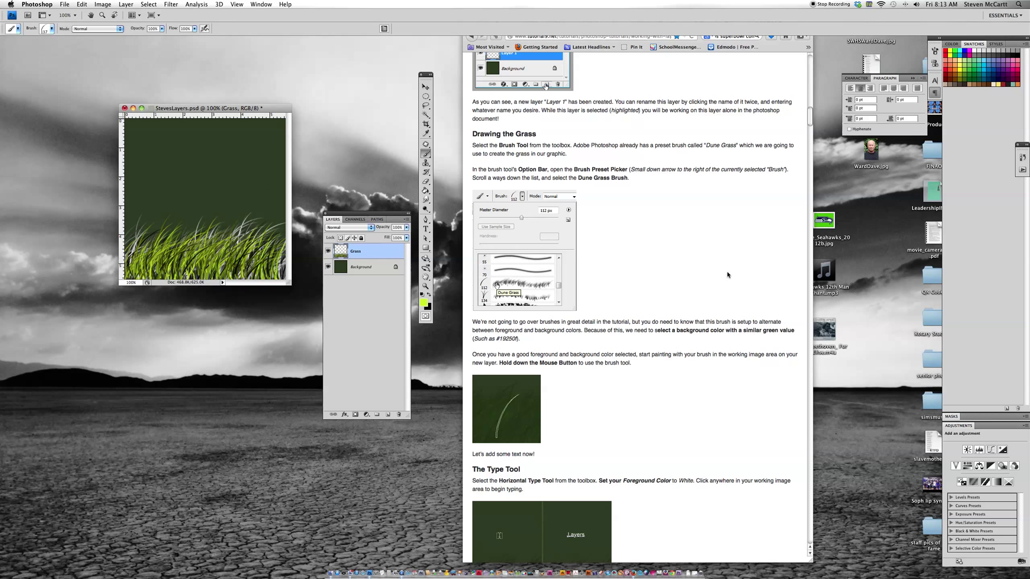
# Type 'Grass is Green' into a horizontal text box near the canvas top and select it.
pyautogui.scroll(-10, 697, 268)
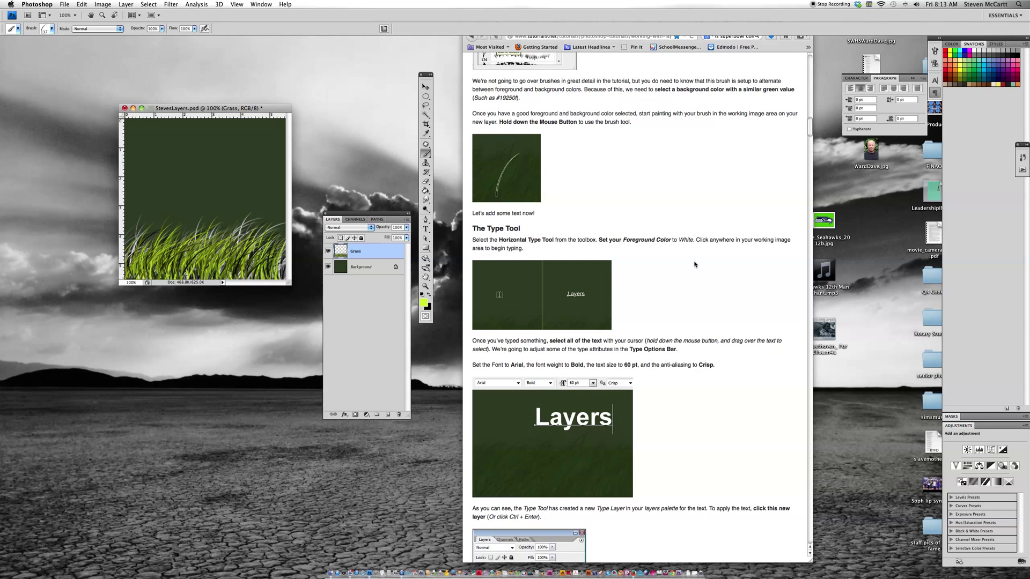
pyautogui.scroll(-6, 693, 264)
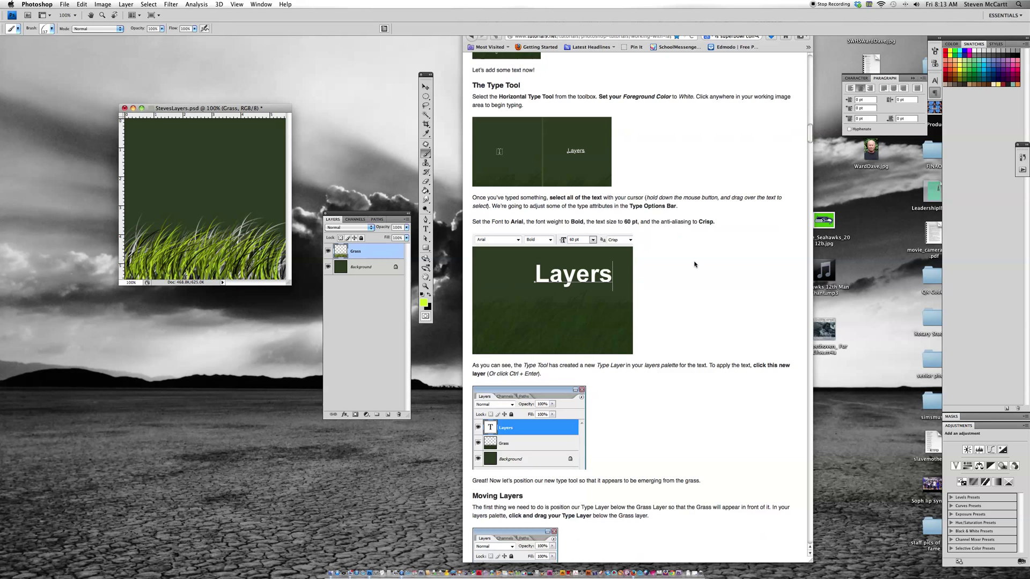
pyautogui.scroll(-1, 693, 263)
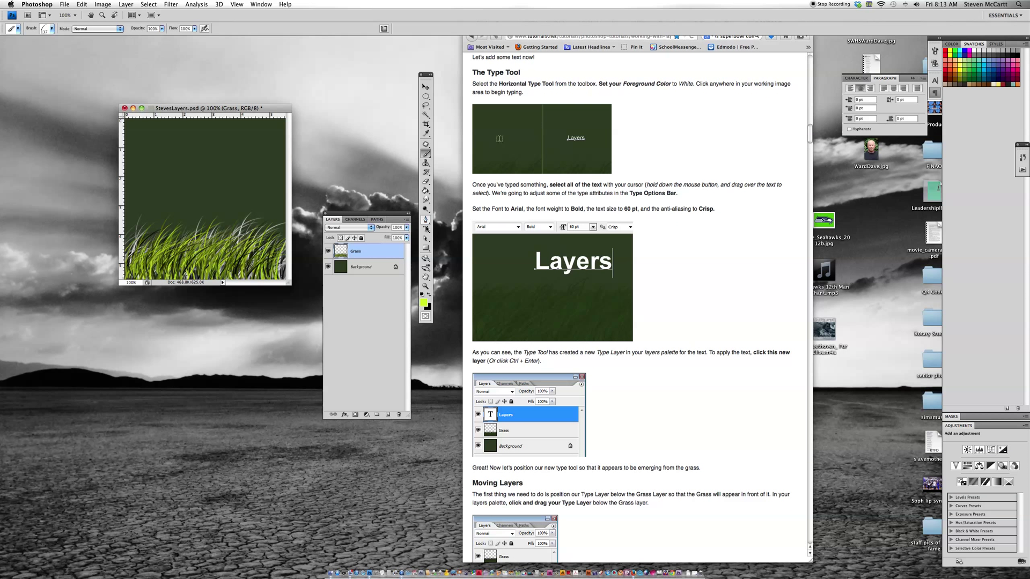
pyautogui.click(426, 229)
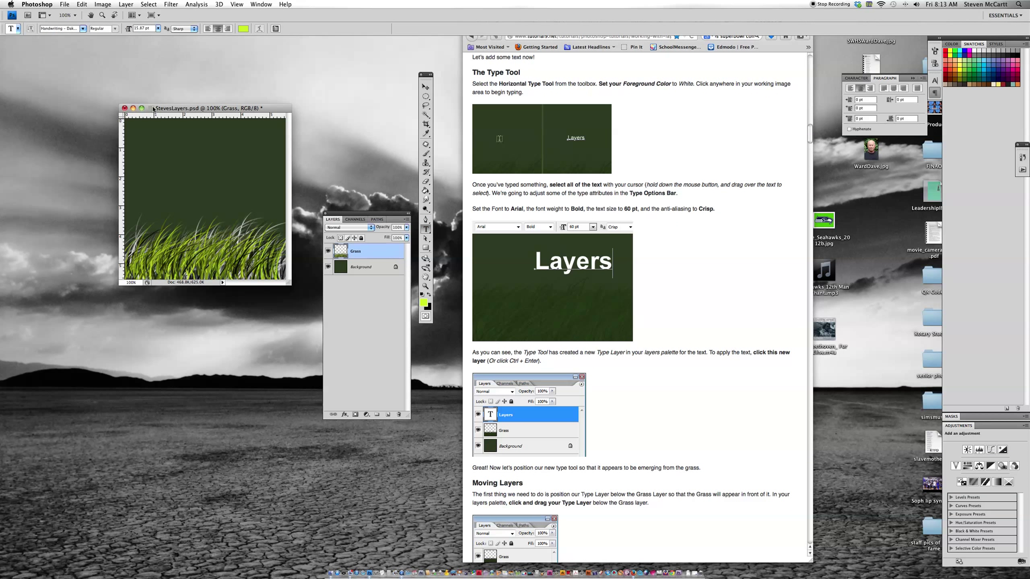
pyautogui.moveTo(234, 166); pyautogui.dragTo(261, 183)
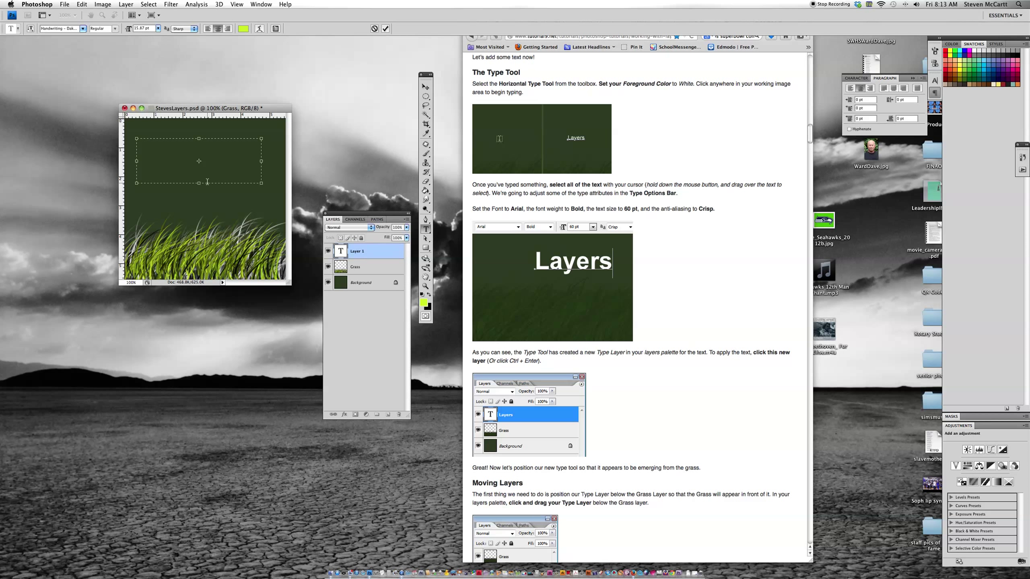
pyautogui.write('Grass is Green')
pyautogui.moveTo(223, 140); pyautogui.dragTo(136, 64)
# Set the text to Helvetica Condensed at 48 pt, widening the box to fit one line, then tighten it.
pyautogui.click(84, 28)
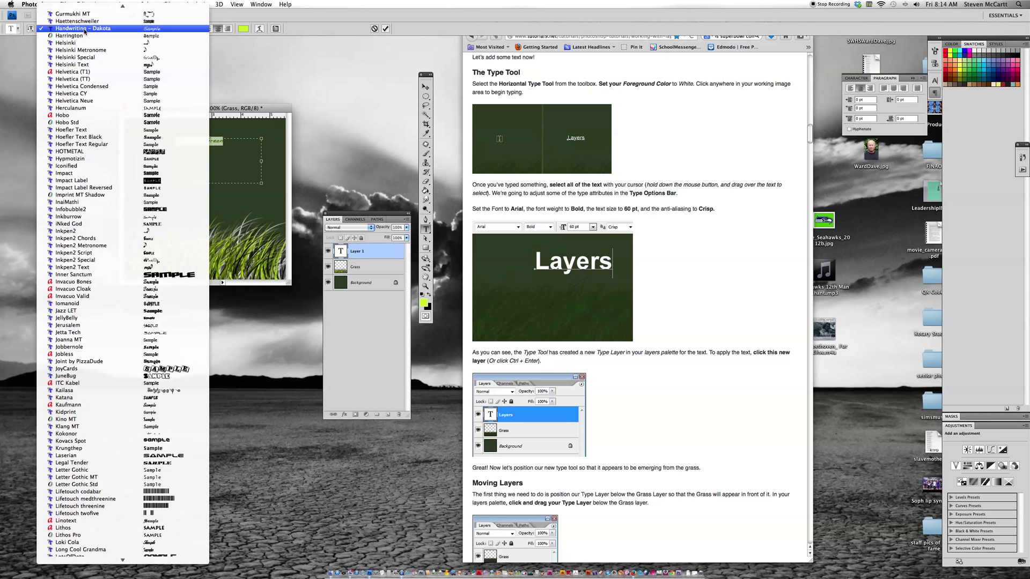
pyautogui.click(97, 87)
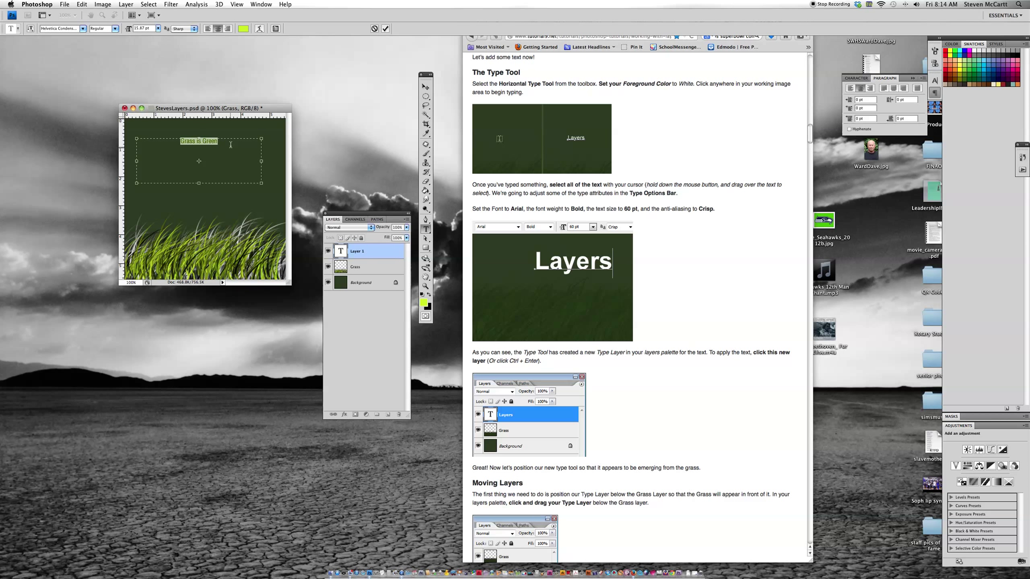
pyautogui.click(158, 29)
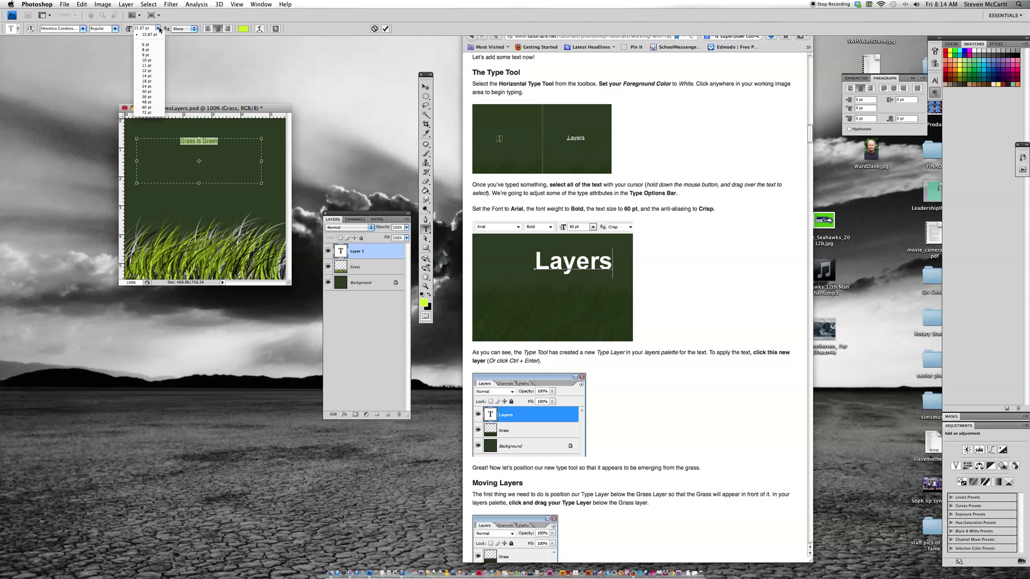
pyautogui.click(162, 111)
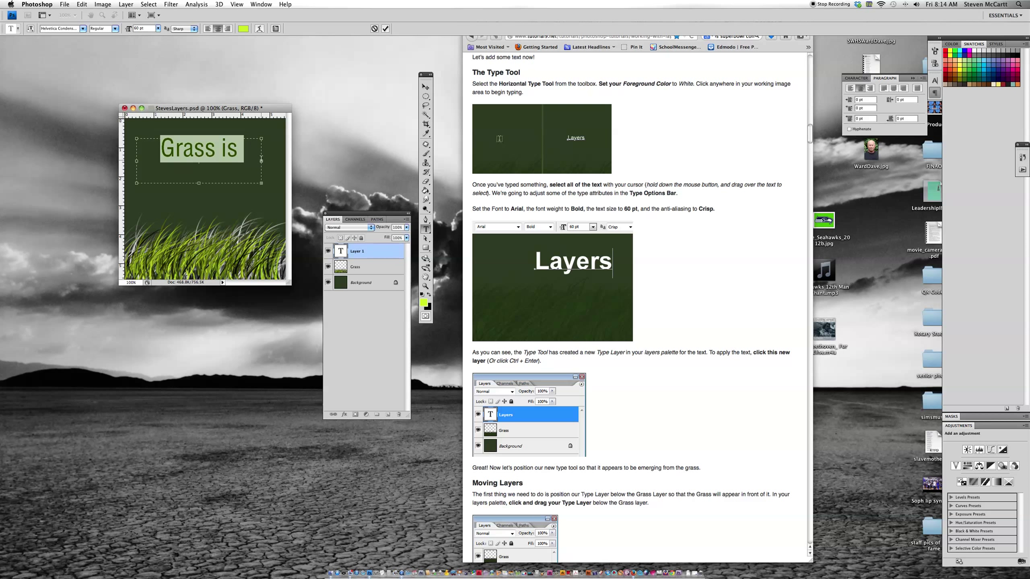
pyautogui.moveTo(261, 161); pyautogui.dragTo(273, 162)
pyautogui.click(157, 28)
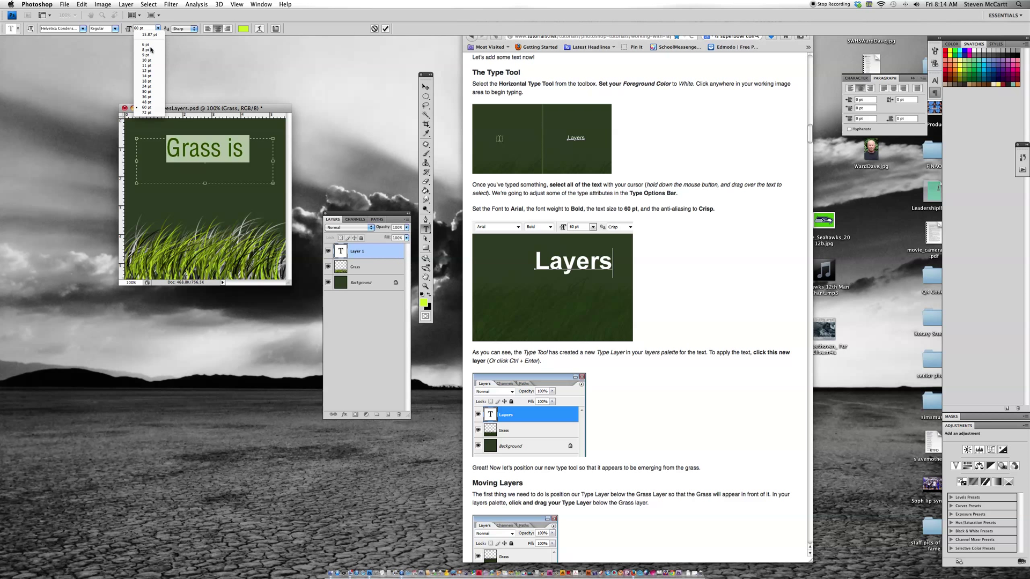
pyautogui.click(154, 104)
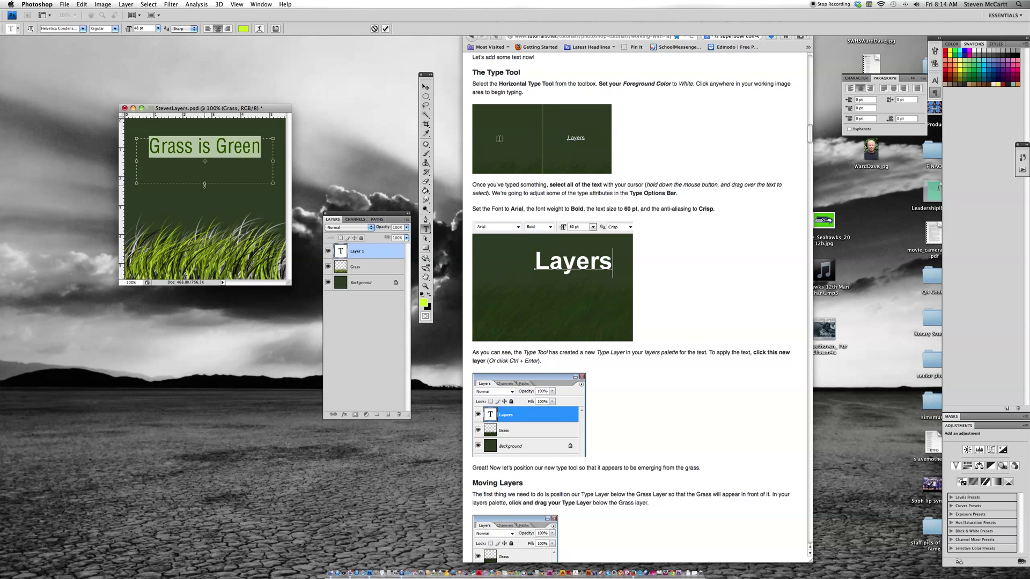
pyautogui.click(202, 140)
pyautogui.moveTo(205, 184); pyautogui.dragTo(205, 160)
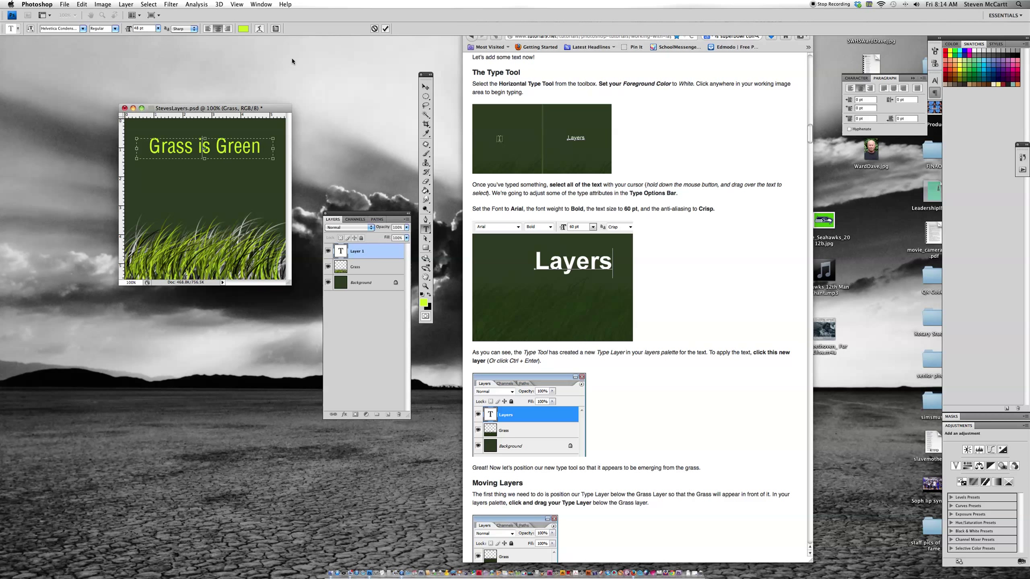
# Colour the 'Grass is Green' text bright green (1aee0a) and commit it with the Move Tool.
pyautogui.click(244, 29)
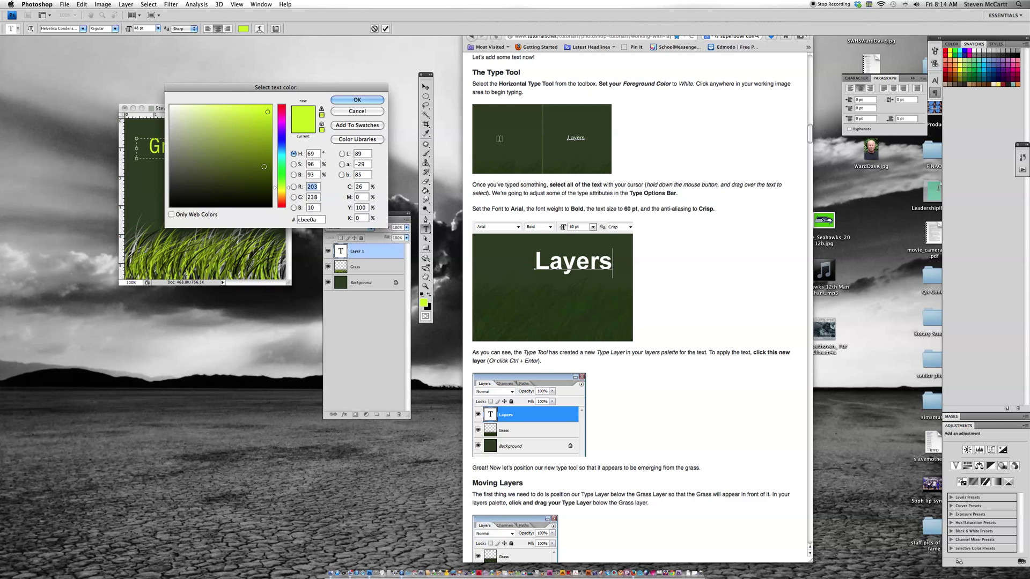
pyautogui.moveTo(264, 167); pyautogui.dragTo(265, 197)
pyautogui.press('Return')
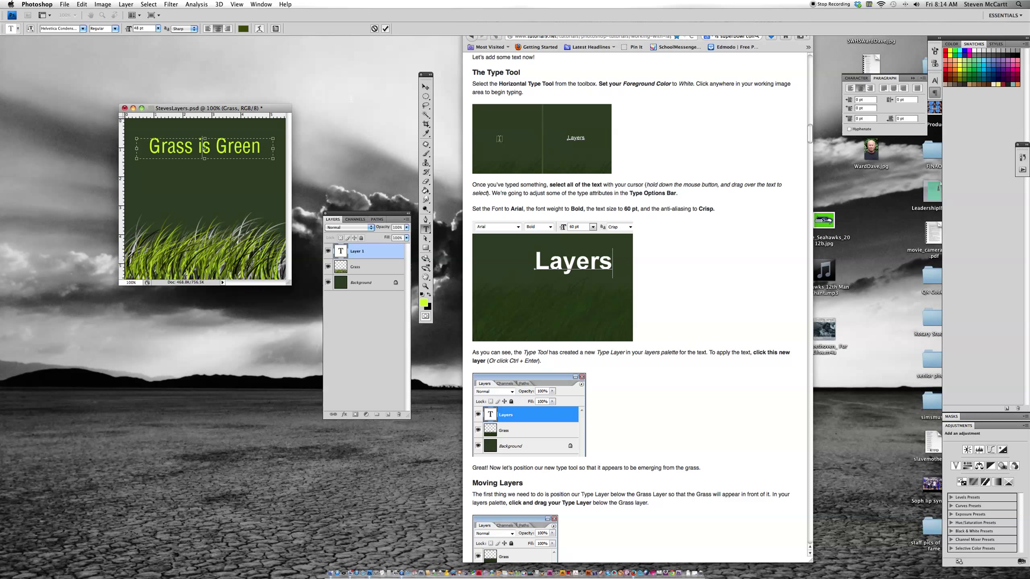
pyautogui.moveTo(262, 145); pyautogui.dragTo(148, 146)
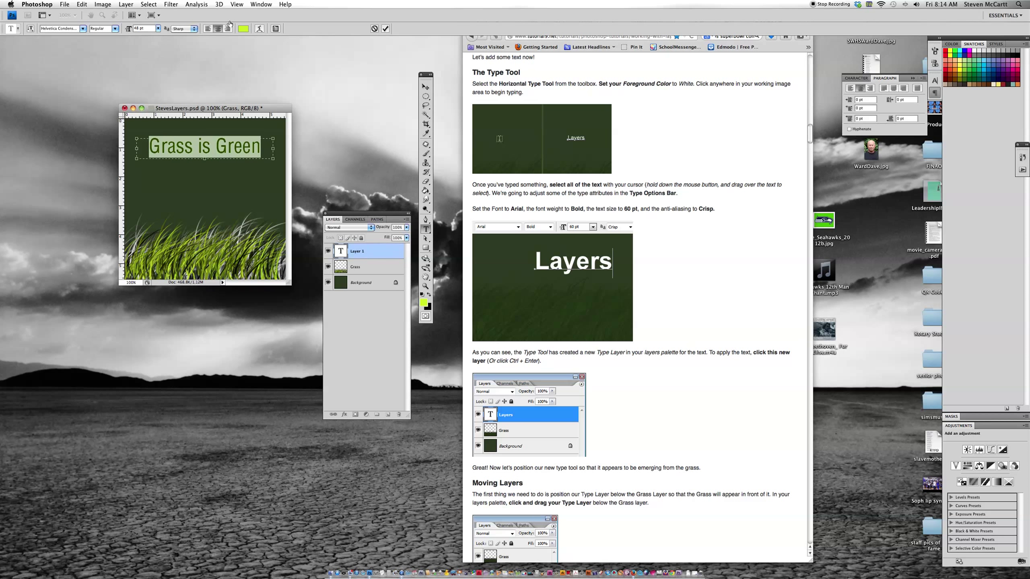
pyautogui.click(242, 29)
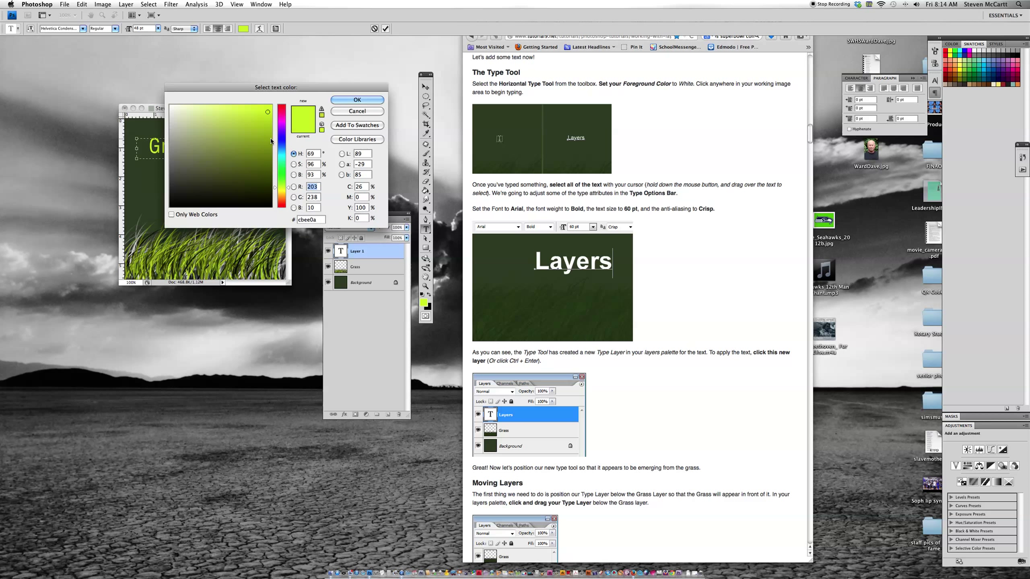
pyautogui.click(279, 174)
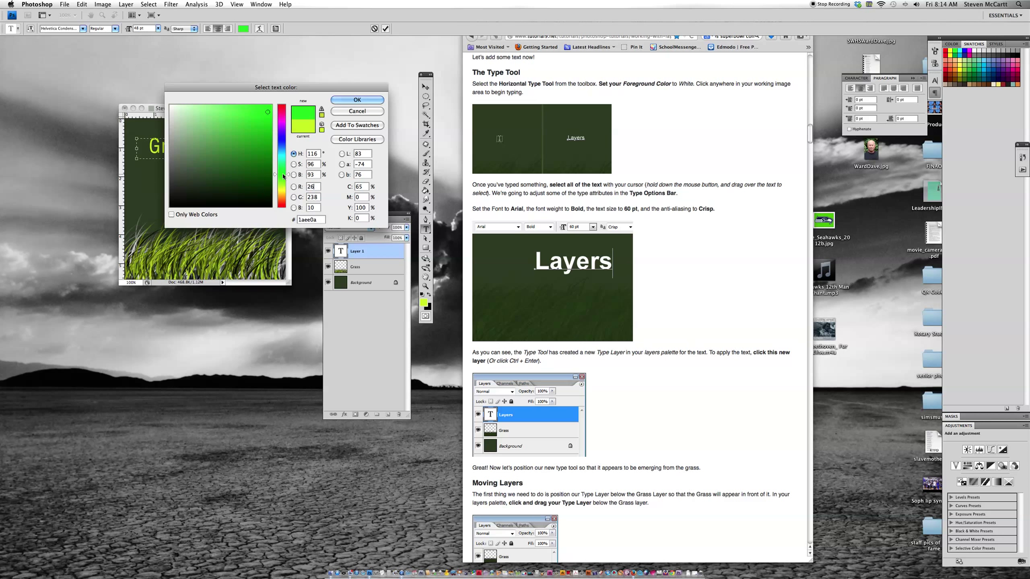
pyautogui.click(339, 99)
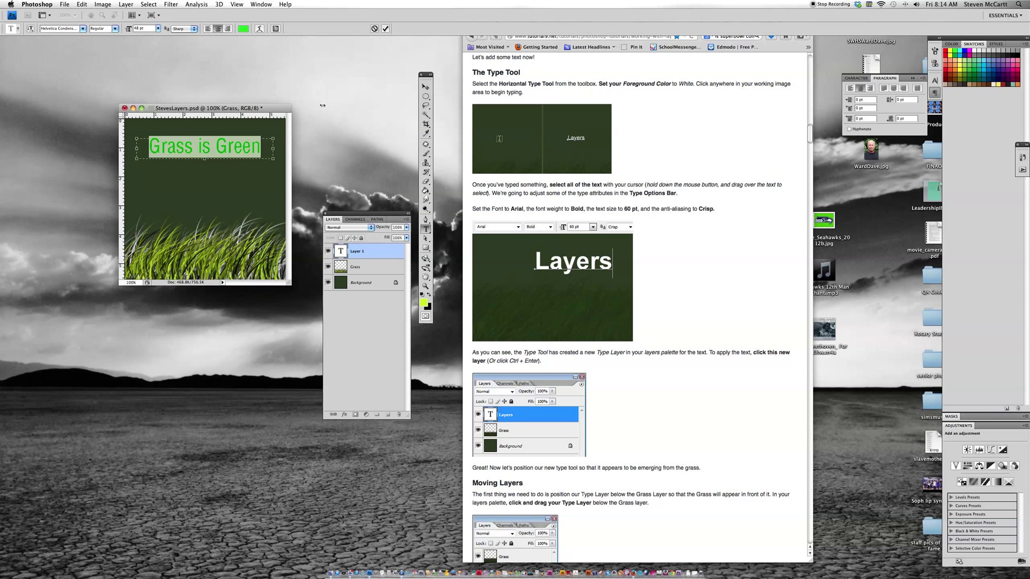
pyautogui.click(425, 86)
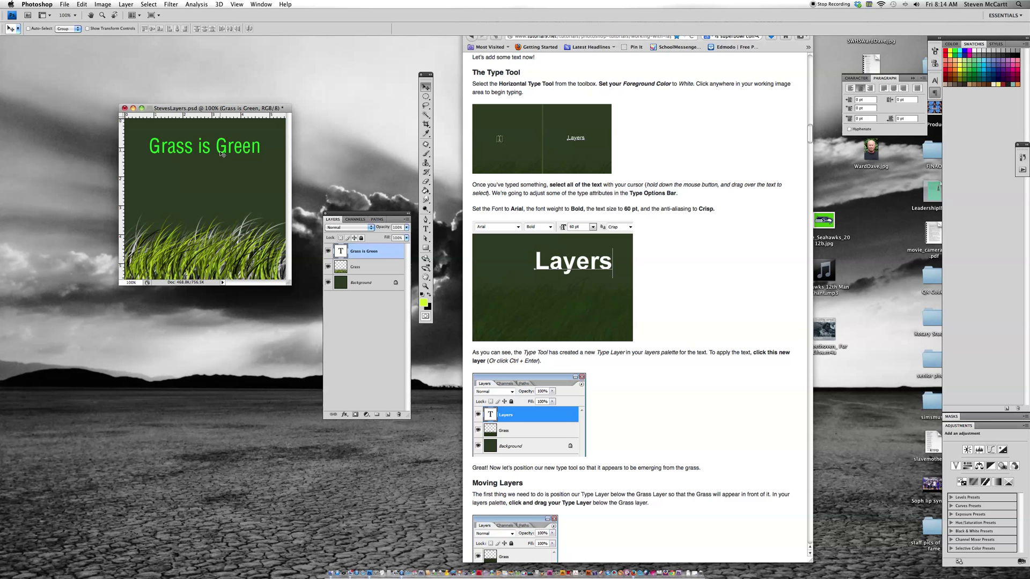
# Move the 'Grass is Green' text down into the grass band.
pyautogui.moveTo(222, 154); pyautogui.dragTo(213, 195)
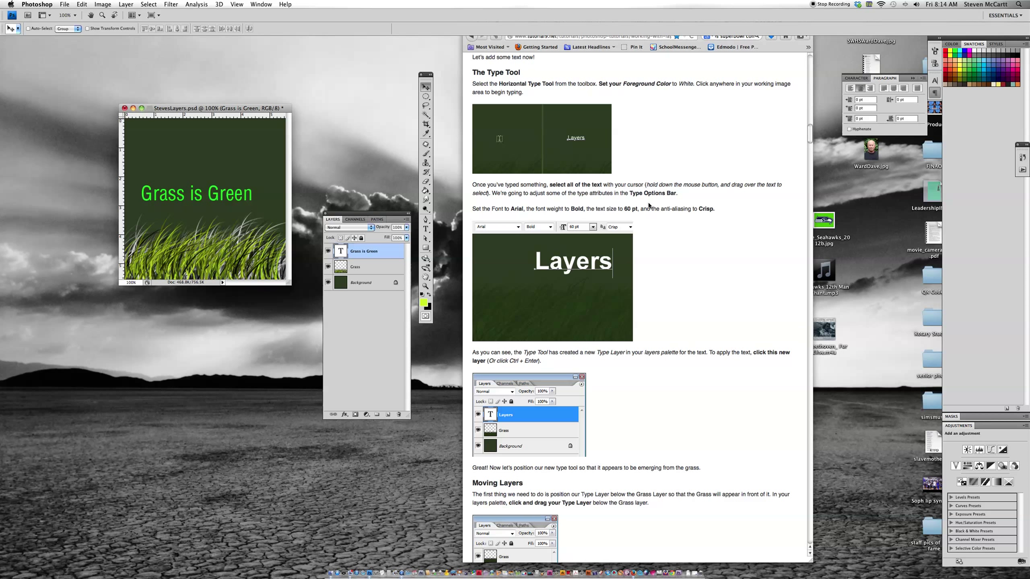
pyautogui.scroll(-5, 699, 222)
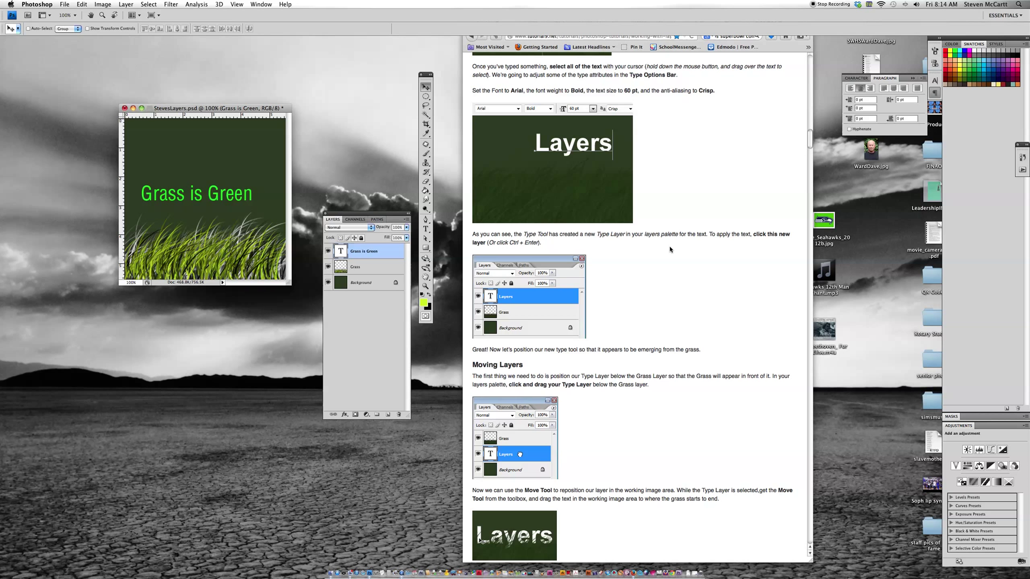
pyautogui.scroll(-5, 678, 249)
pyautogui.scroll(-4, 679, 250)
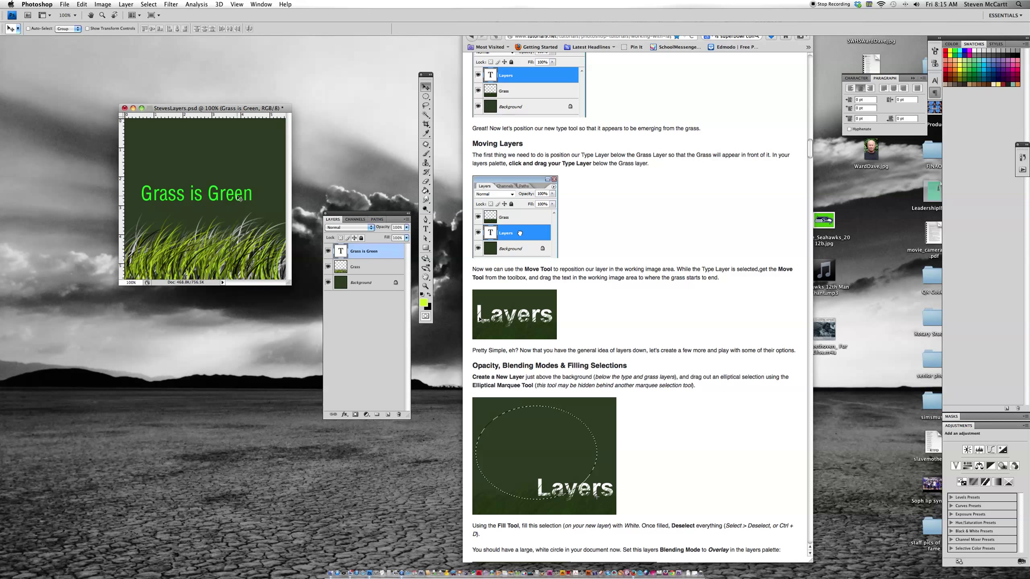
pyautogui.moveTo(239, 198); pyautogui.dragTo(236, 229)
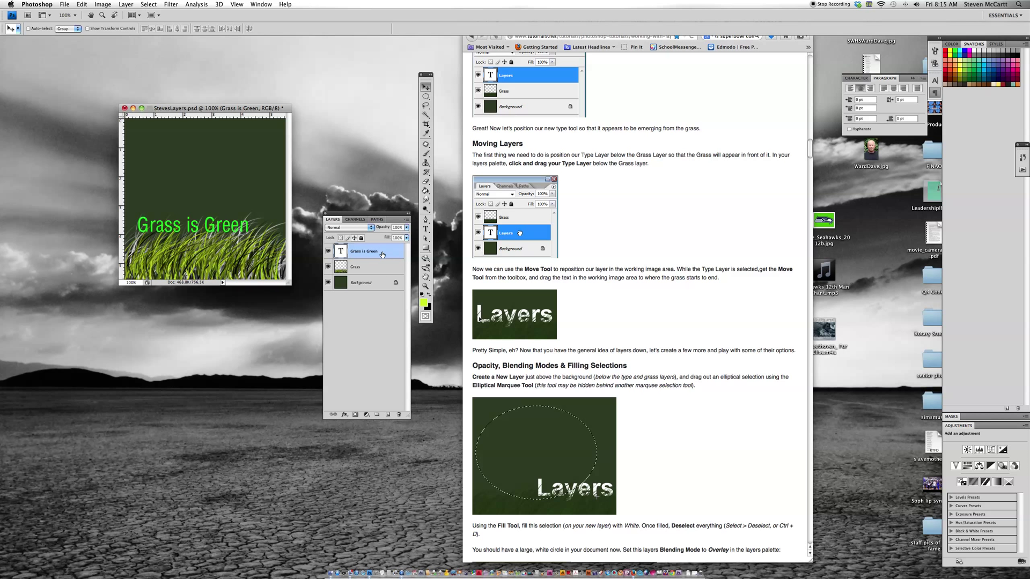
# Place the text layer beneath the Grass layer and nudge the text lower into the grass.
pyautogui.moveTo(382, 252); pyautogui.dragTo(382, 275)
pyautogui.moveTo(214, 234)
pyautogui.mouseDown()
pyautogui.moveTo(215, 248)
pyautogui.moveTo(213, 228)
pyautogui.mouseUp()
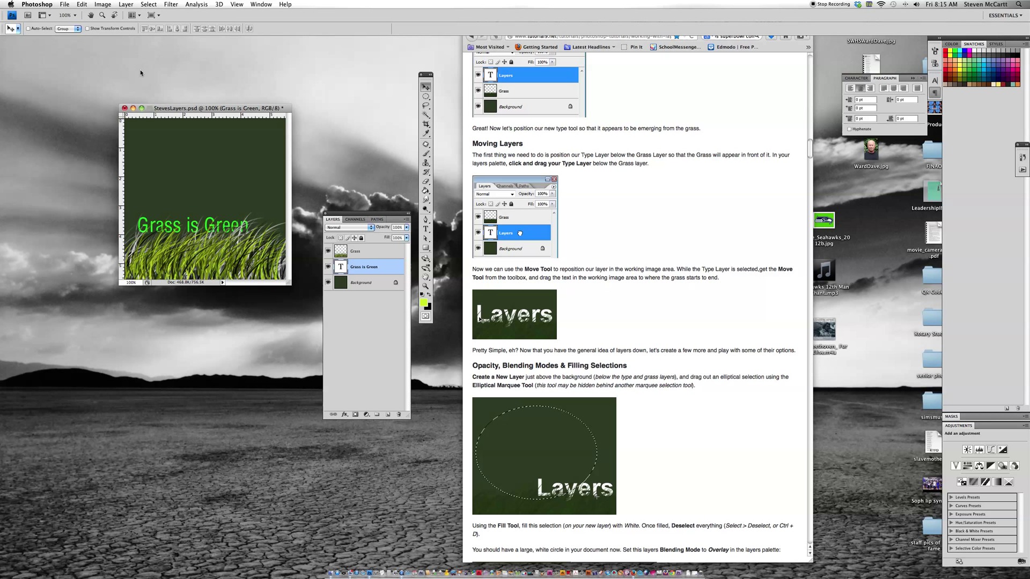
pyautogui.moveTo(212, 230); pyautogui.dragTo(211, 230)
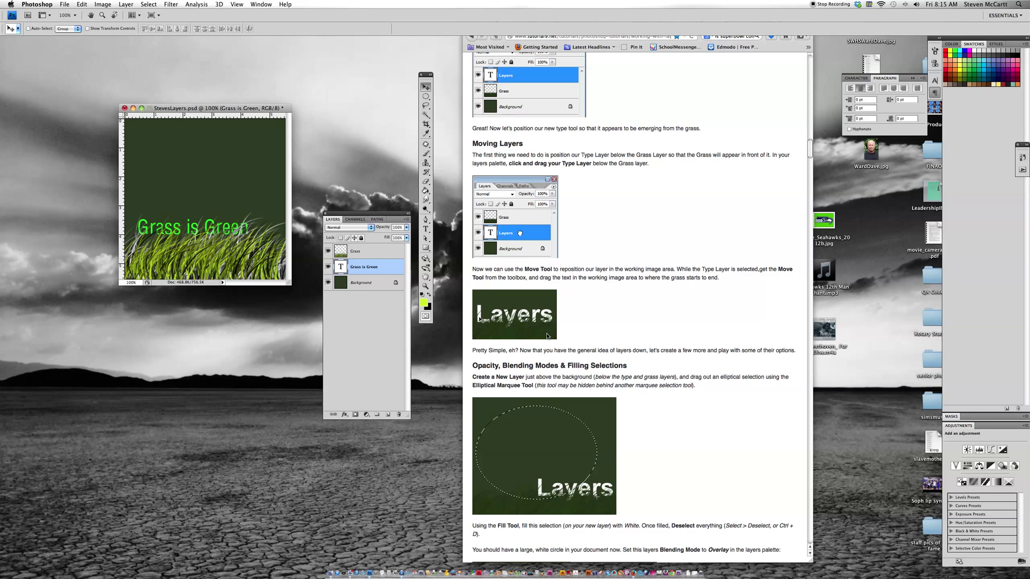
# Add an empty Layer 1 at the top of the layer stack and start an elliptical marquee selection.
pyautogui.scroll(-5, 635, 334)
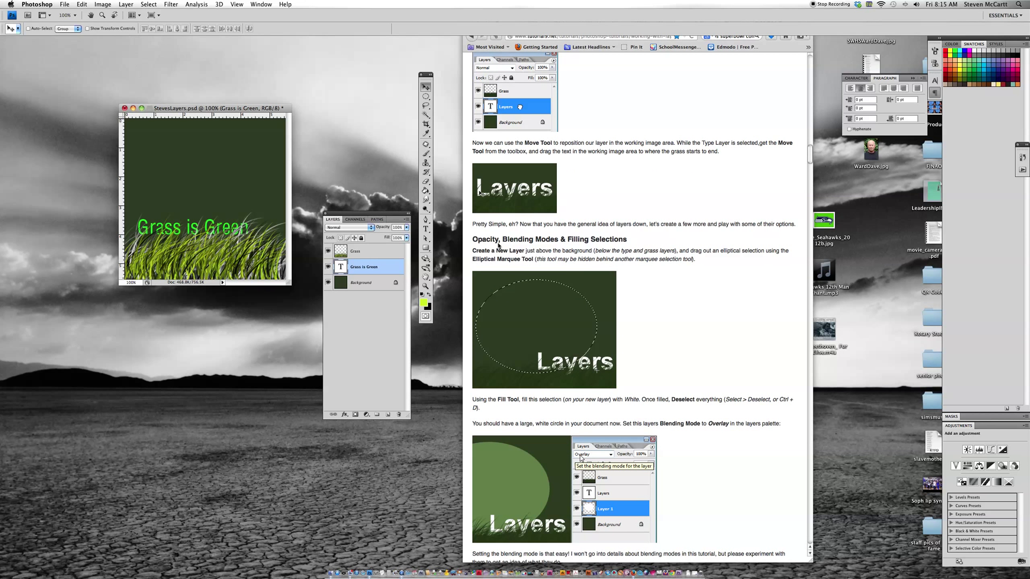
pyautogui.scroll(-2, 499, 246)
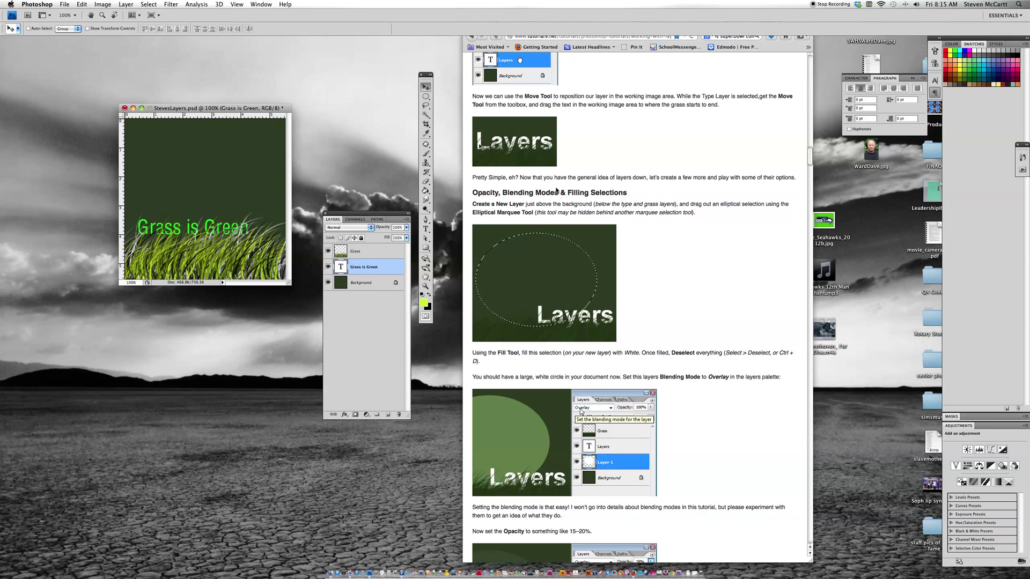
pyautogui.scroll(-1, 549, 184)
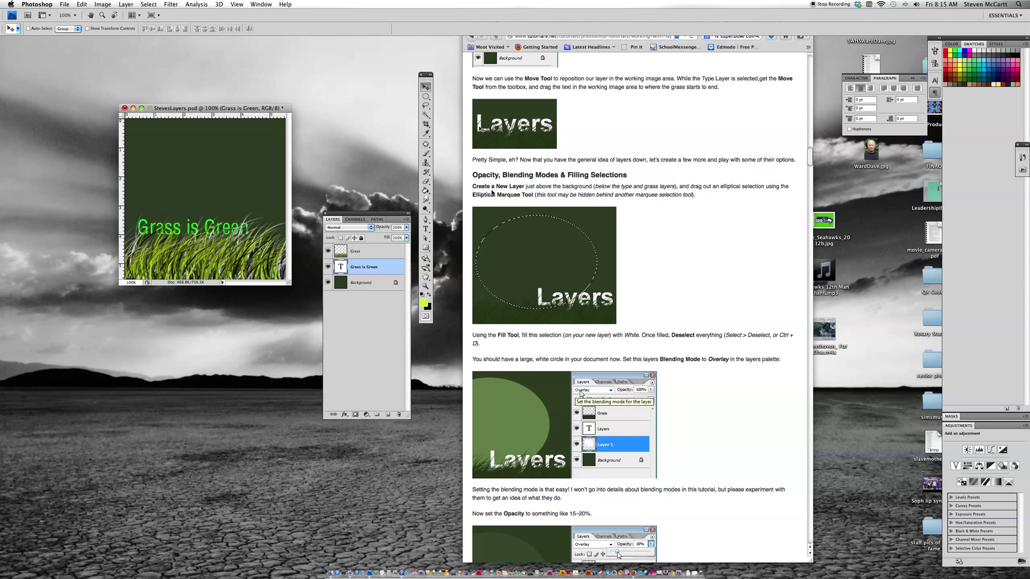
pyautogui.click(388, 416)
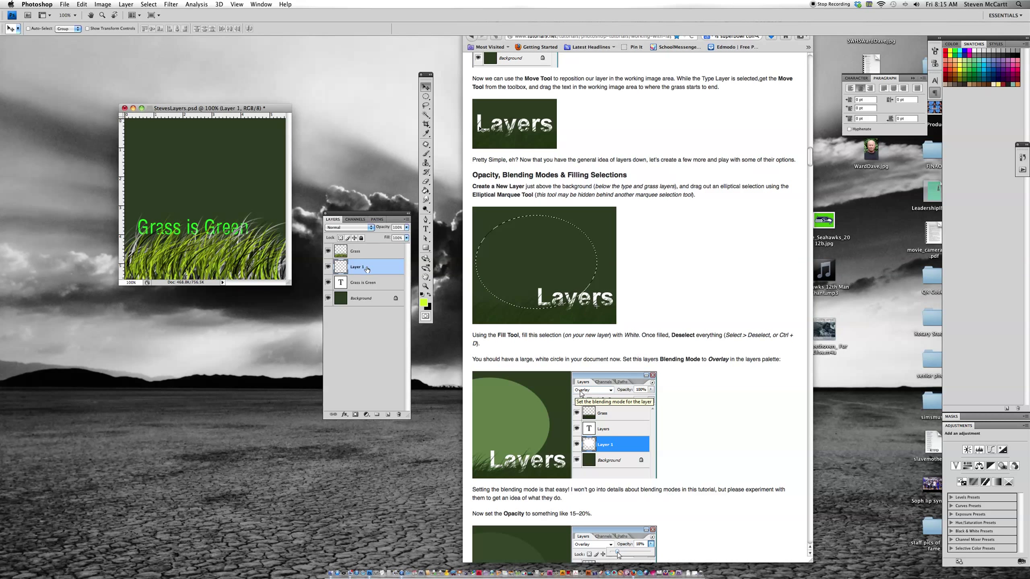
pyautogui.moveTo(367, 270); pyautogui.dragTo(366, 250)
pyautogui.moveTo(426, 97); pyautogui.dragTo(449, 103)
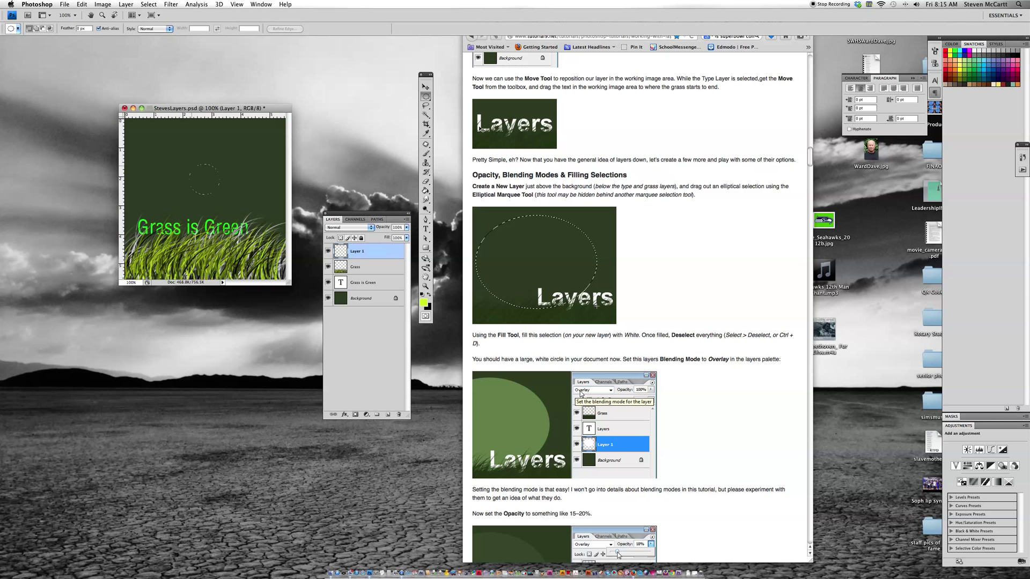
# Draw a large oval selection above the text and fill it with white using the Paint Bucket.
pyautogui.moveTo(237, 211); pyautogui.dragTo(210, 160)
pyautogui.click(422, 295)
pyautogui.click(429, 295)
pyautogui.click(424, 304)
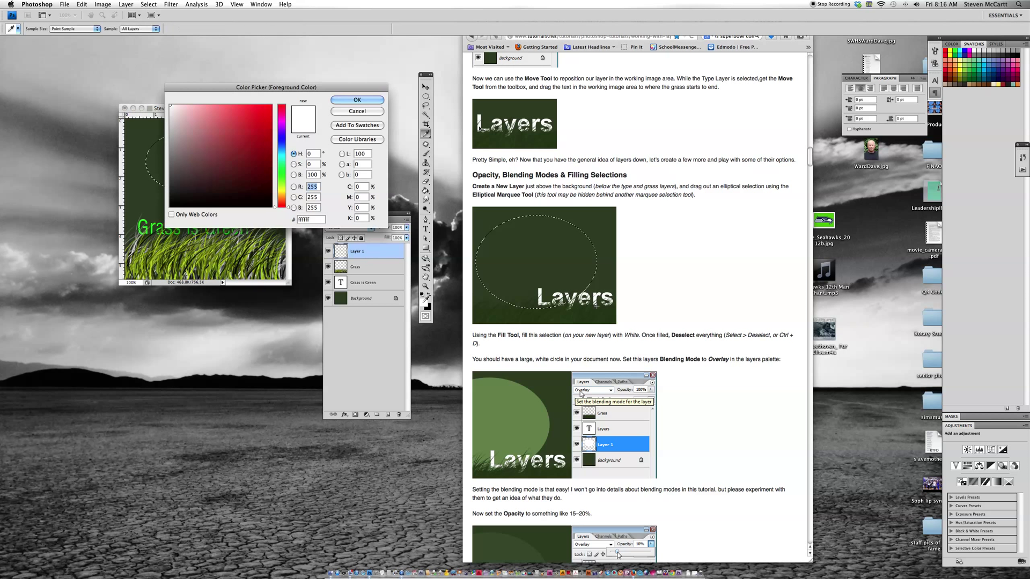
pyautogui.click(357, 100)
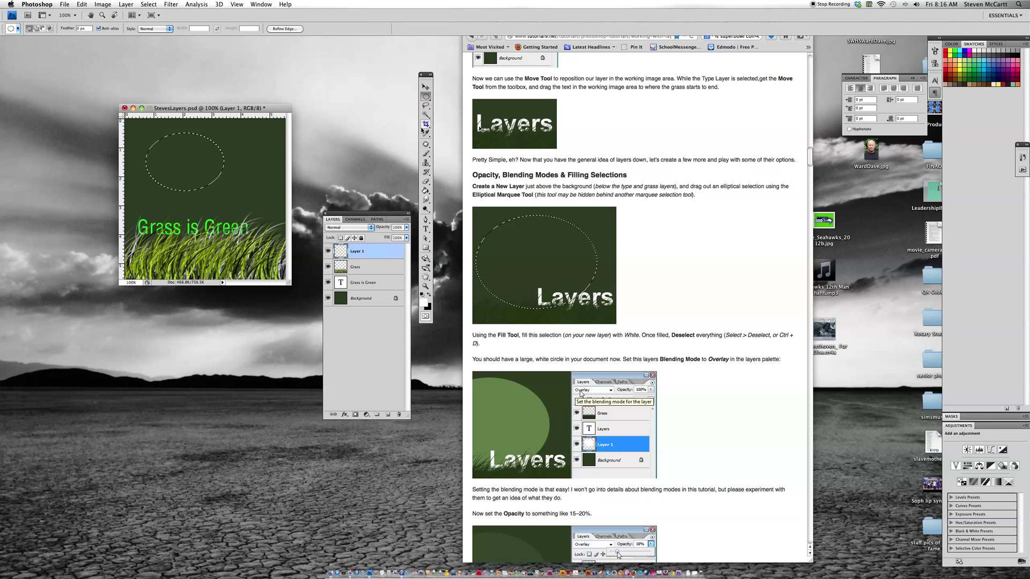
pyautogui.click(426, 190)
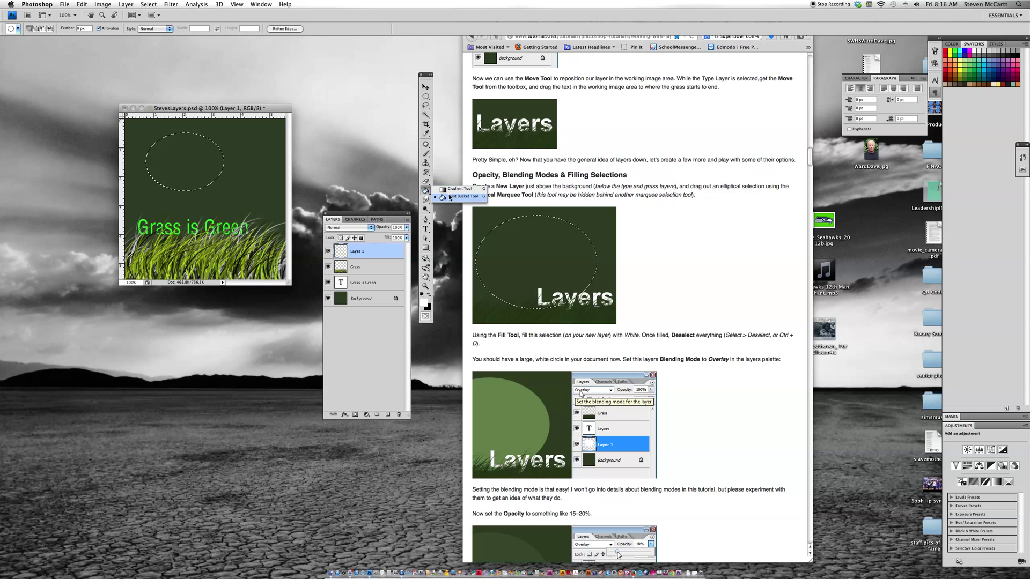
pyautogui.click(457, 196)
pyautogui.click(182, 151)
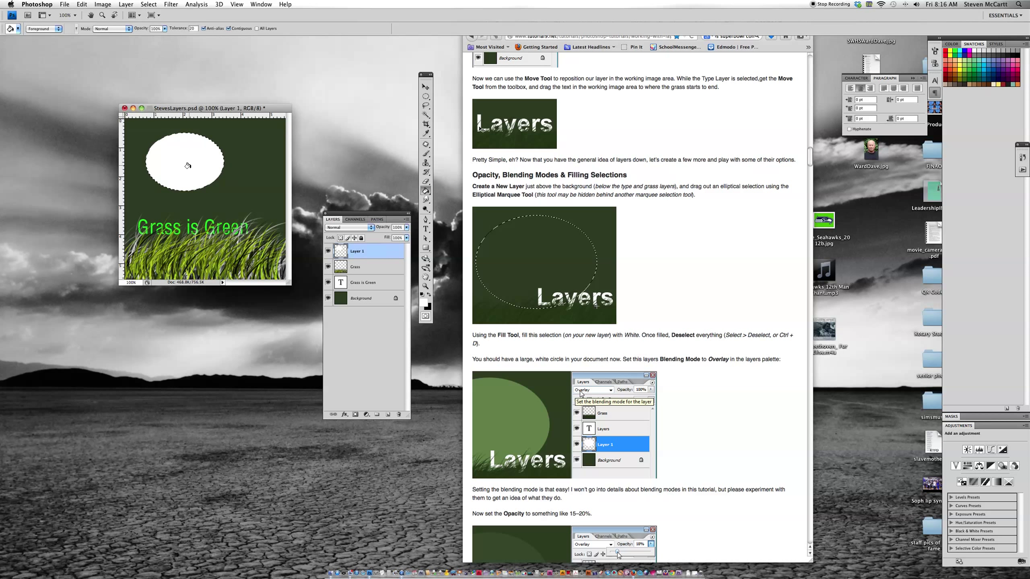
# Rename Layer 1 to 'Circle 1'.
pyautogui.doubleClick(357, 252)
pyautogui.write('Circle 1')
pyautogui.press('Return')
pyautogui.click(149, 5)
pyautogui.click(148, 5)
pyautogui.scroll(-3, 701, 363)
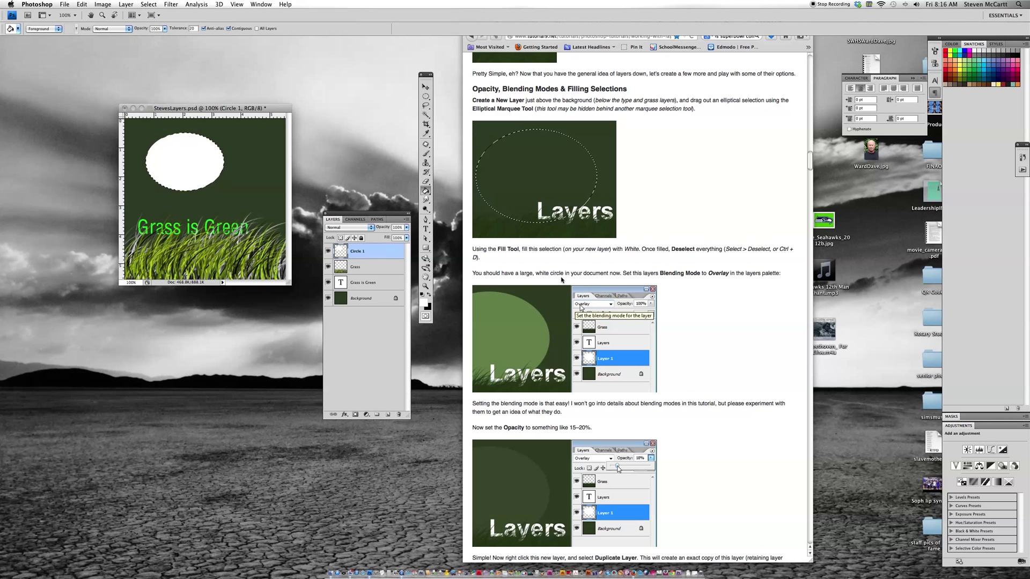
pyautogui.scroll(-2, 690, 287)
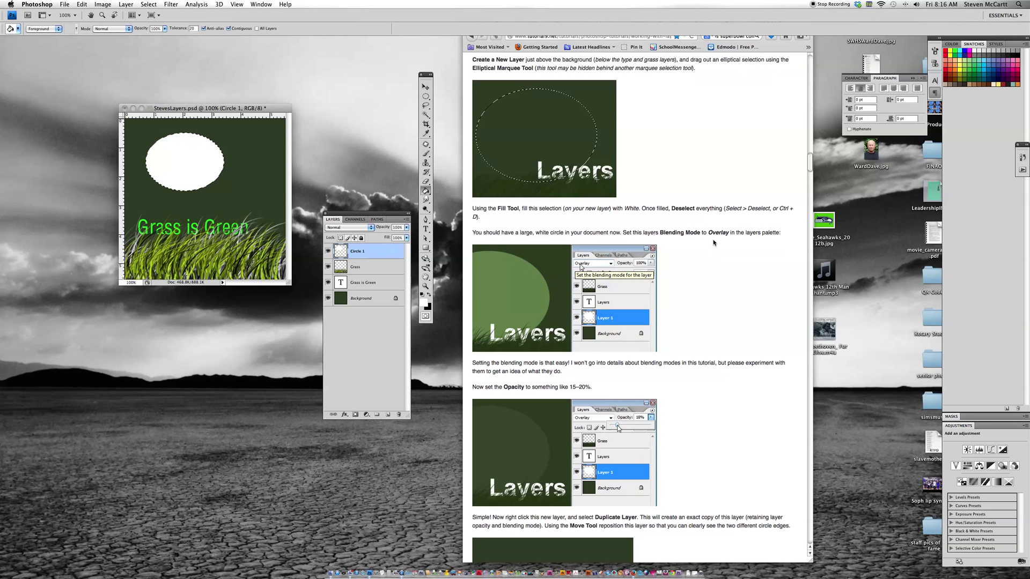
# Set the Circle 1 layer to Overlay blend mode at 20% opacity.
pyautogui.click(338, 228)
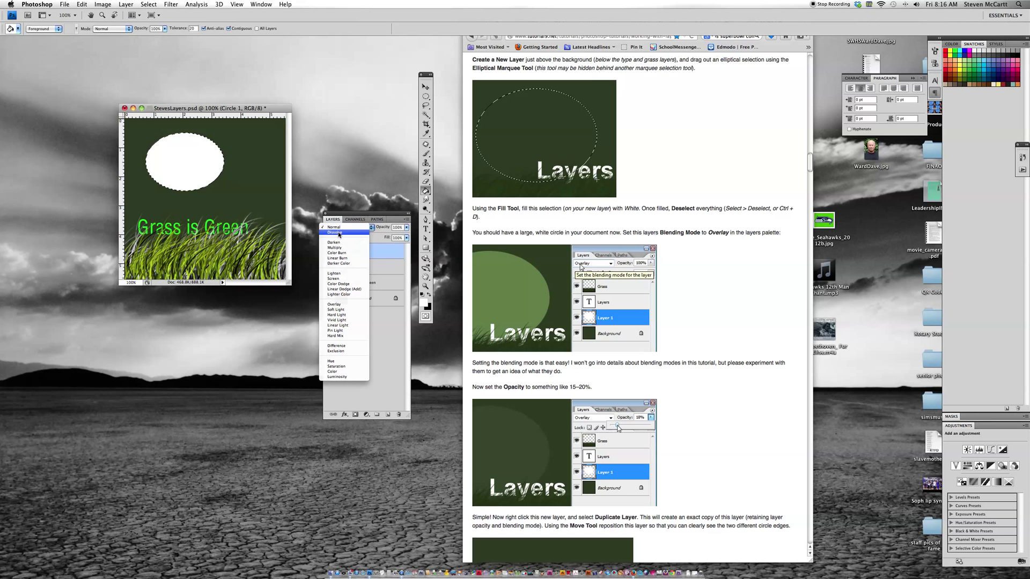
pyautogui.click(337, 304)
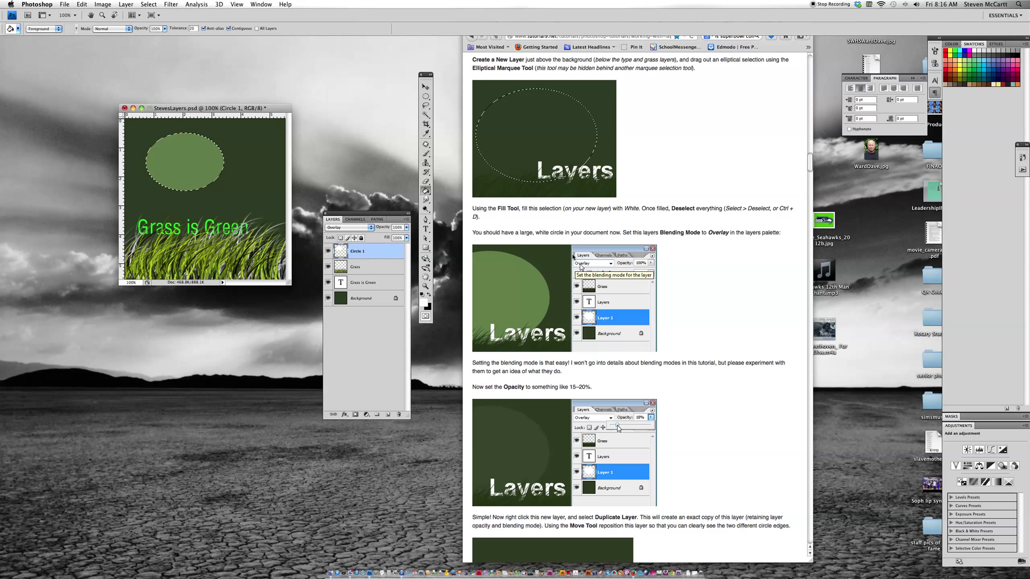
pyautogui.scroll(-3, 705, 249)
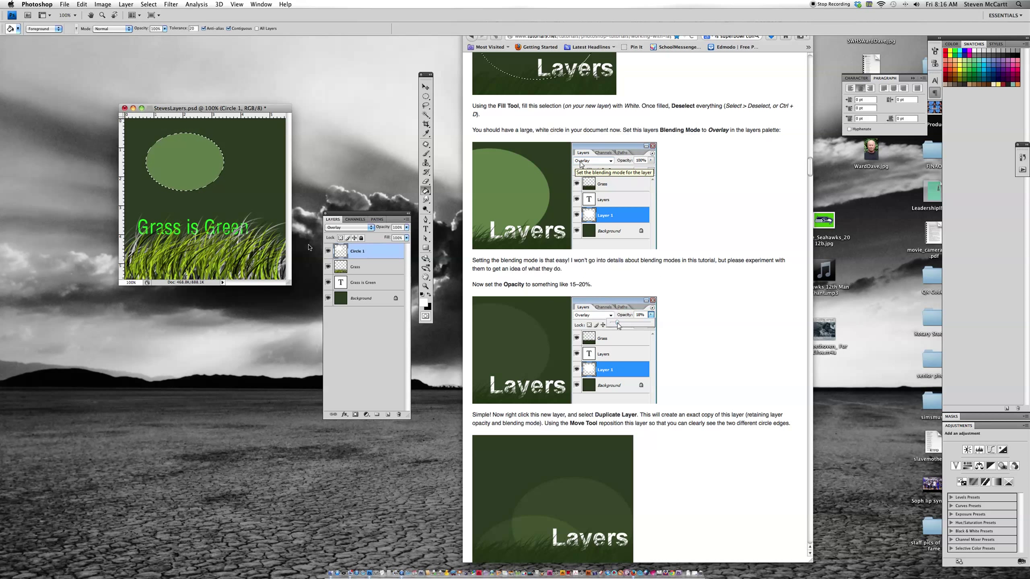
pyautogui.click(406, 229)
pyautogui.moveTo(406, 237); pyautogui.dragTo(375, 238)
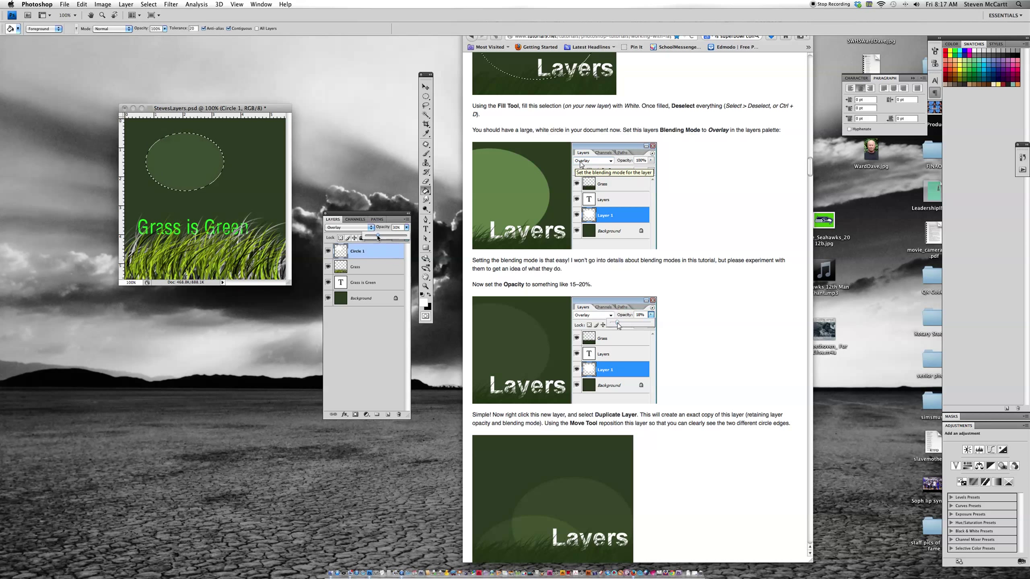
pyautogui.moveTo(375, 238); pyautogui.dragTo(374, 237)
pyautogui.click(728, 333)
pyautogui.scroll(-5, 727, 338)
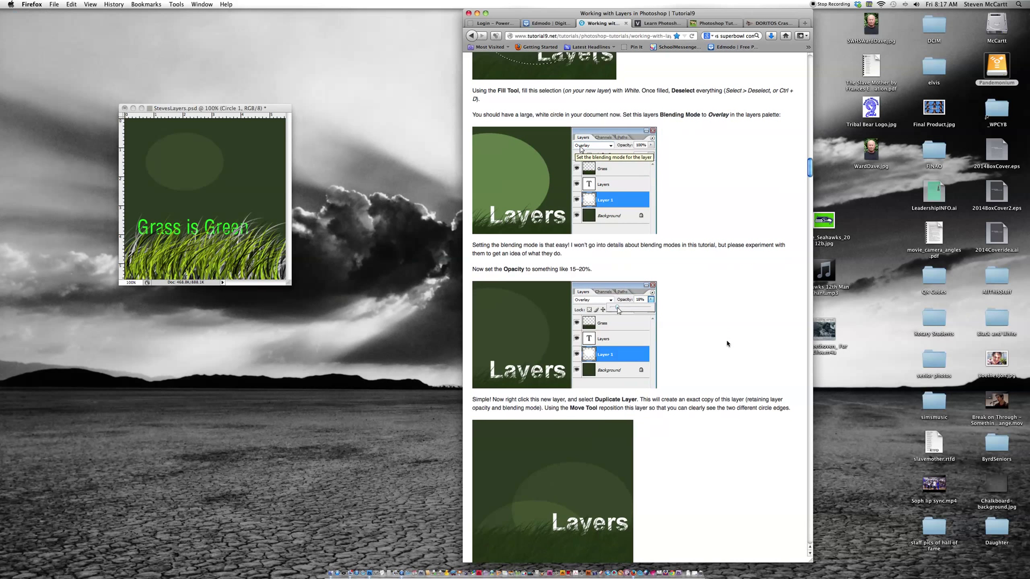
# Duplicate the Circle 1 layer as 'Circle 2'.
pyautogui.press('super+Tab')
pyautogui.rightClick(361, 250)
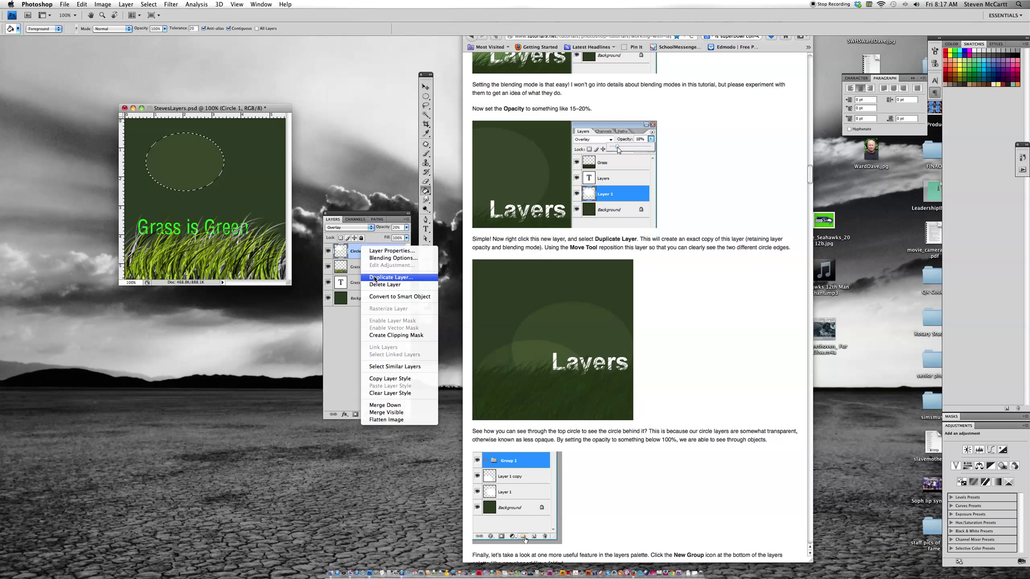
pyautogui.click(374, 278)
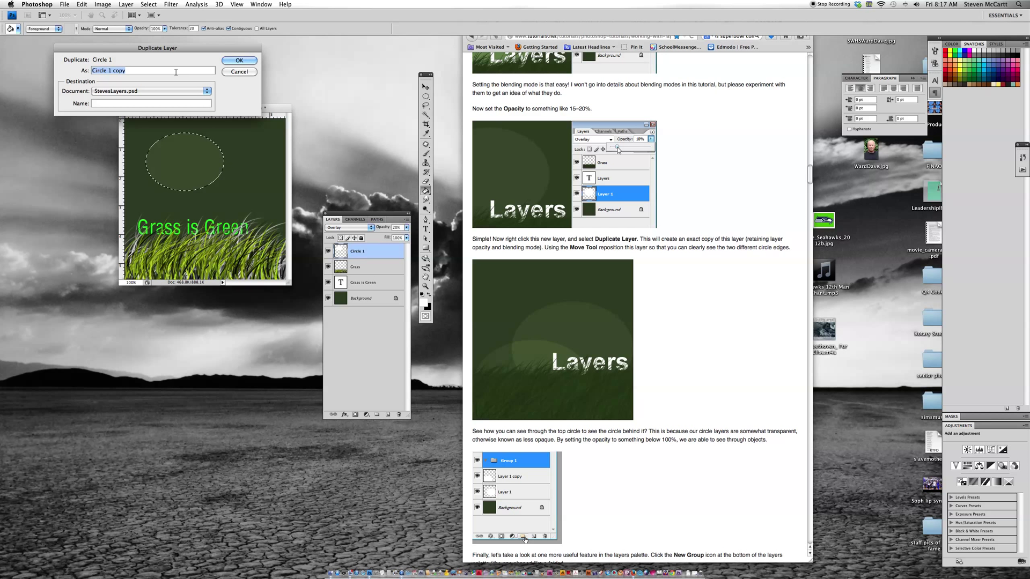
pyautogui.doubleClick(118, 70)
pyautogui.write('2')
pyautogui.click(239, 63)
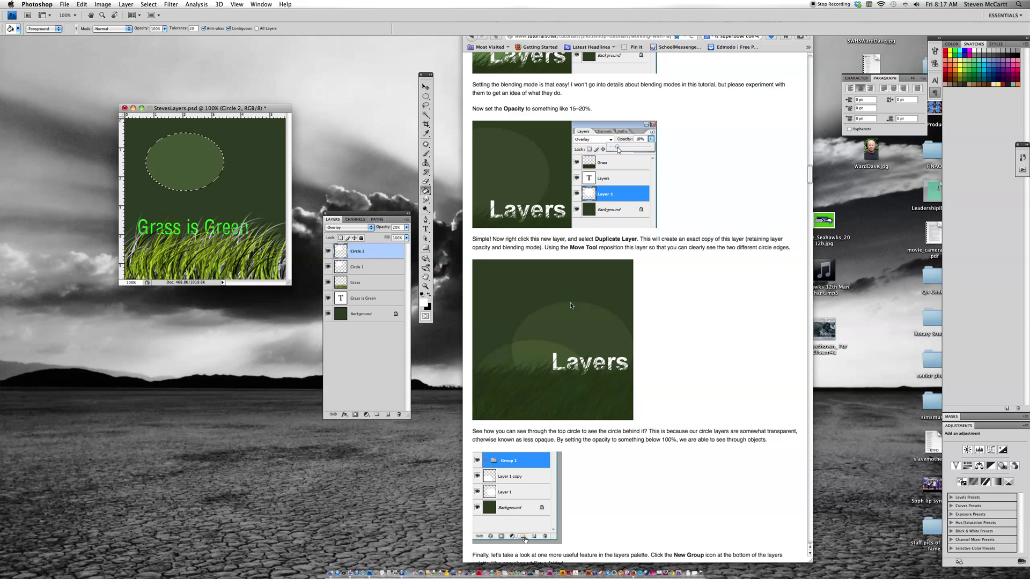
# Deselect, then move Circle 2 down and right so it overlaps Circle 1.
pyautogui.click(146, 5)
pyautogui.click(153, 22)
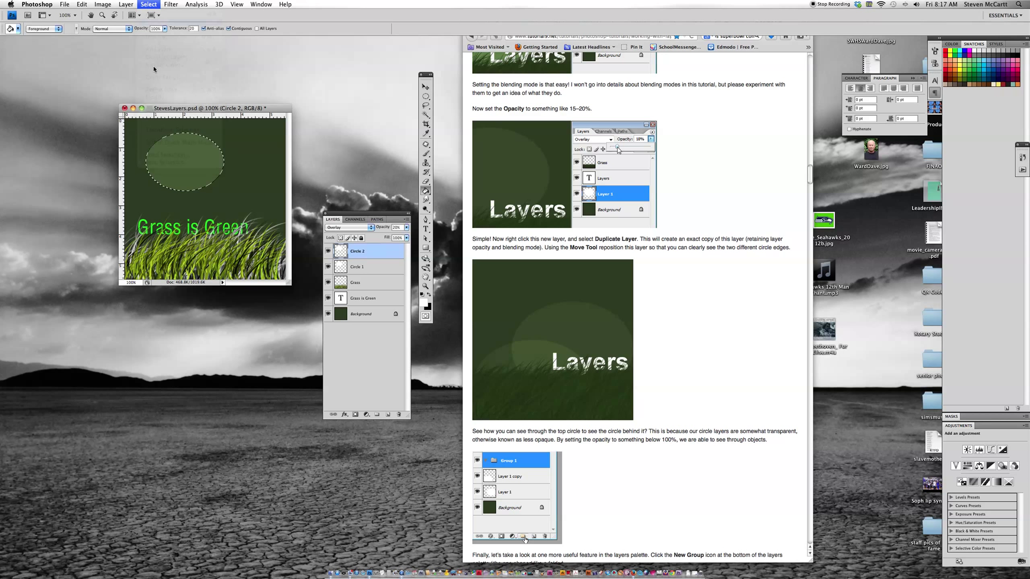
pyautogui.click(425, 86)
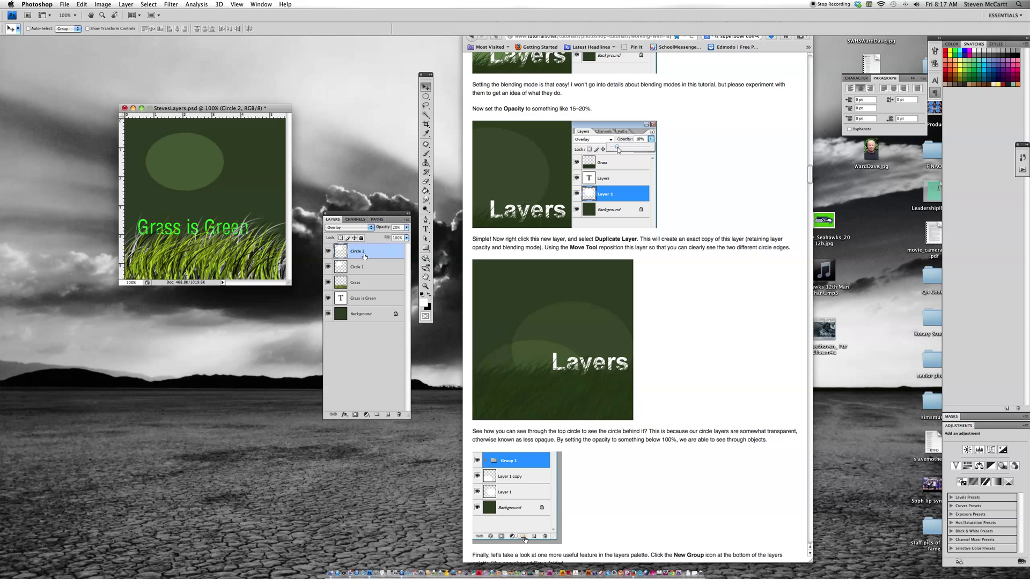
pyautogui.moveTo(189, 180); pyautogui.dragTo(220, 202)
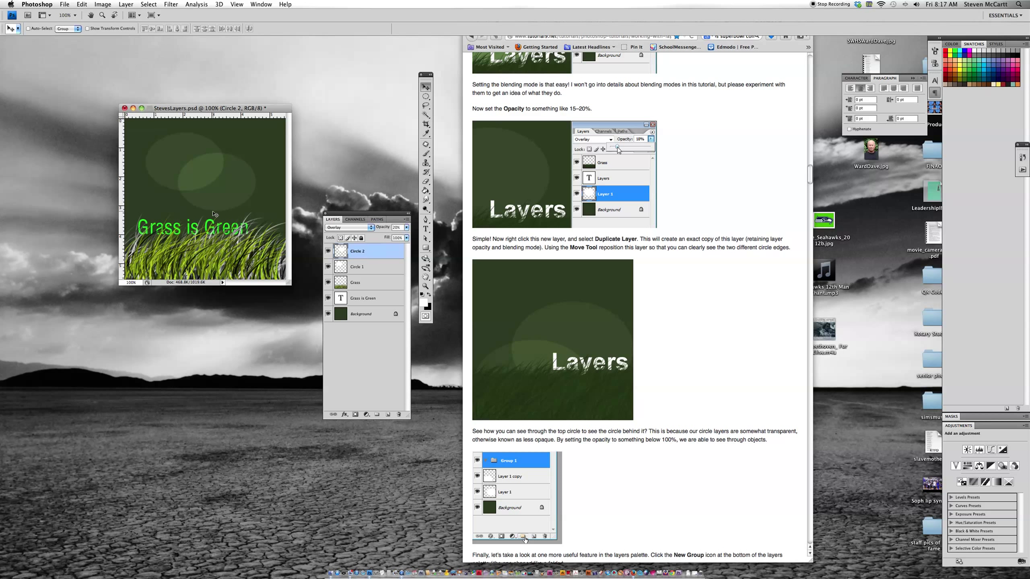
# Move Circle 2 beneath the Grass layer in the stack and shift it slightly down and left.
pyautogui.scroll(-3, 627, 337)
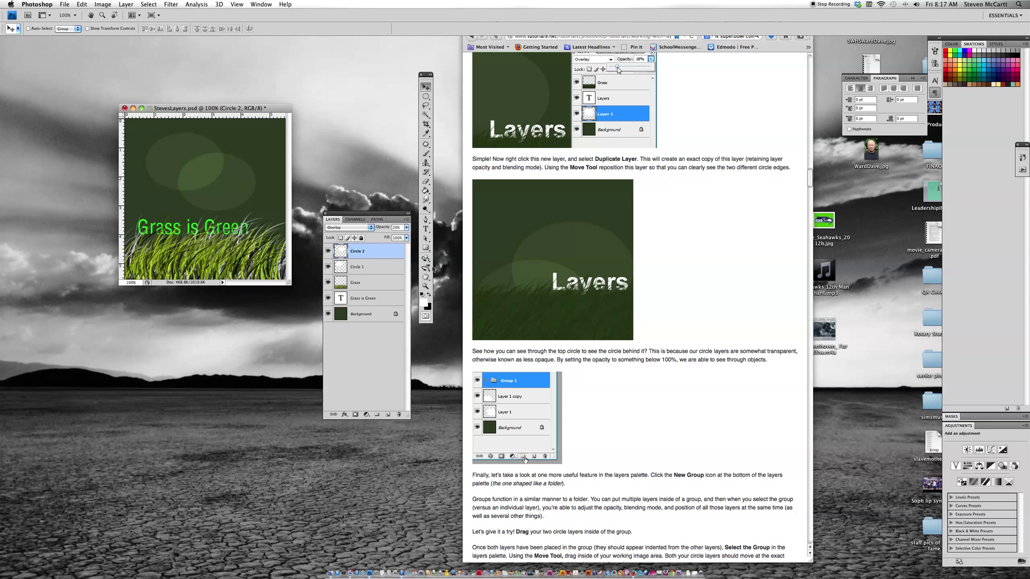
pyautogui.scroll(-1, 621, 398)
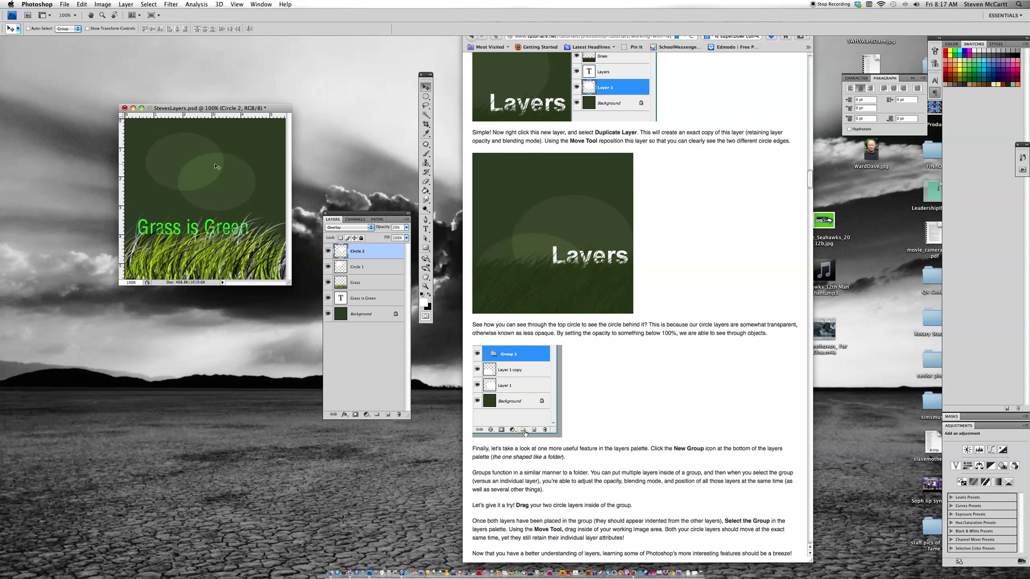
pyautogui.moveTo(215, 166)
pyautogui.mouseDown()
pyautogui.moveTo(213, 234)
pyautogui.moveTo(213, 176)
pyautogui.mouseUp()
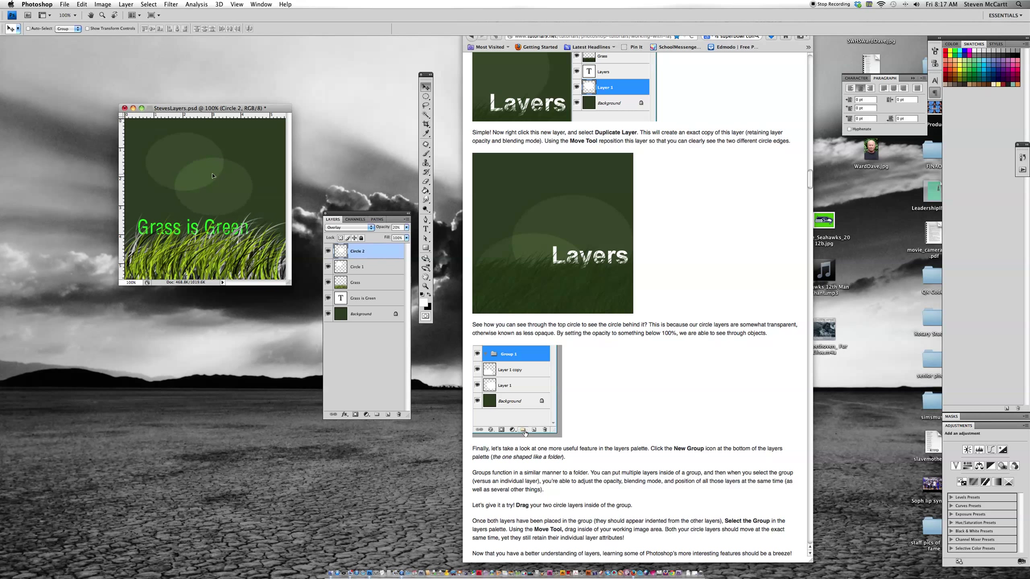
pyautogui.moveTo(369, 254); pyautogui.dragTo(374, 290)
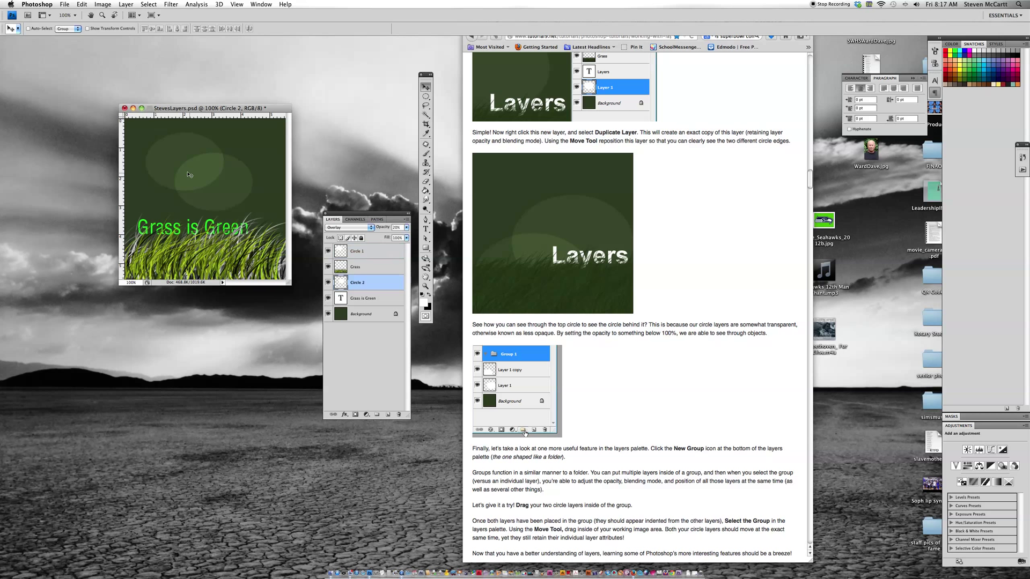
pyautogui.moveTo(206, 177)
pyautogui.mouseDown()
pyautogui.moveTo(208, 217)
pyautogui.moveTo(209, 188)
pyautogui.mouseUp()
# Select the Grass is Green text layer and nudge the text a little higher.
pyautogui.scroll(-3, 631, 405)
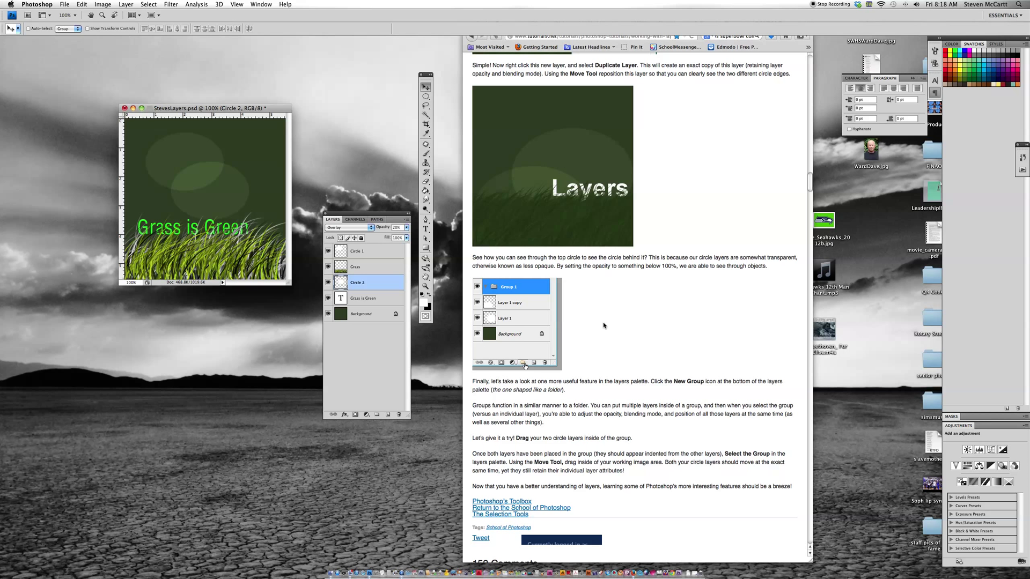
pyautogui.scroll(2, 606, 322)
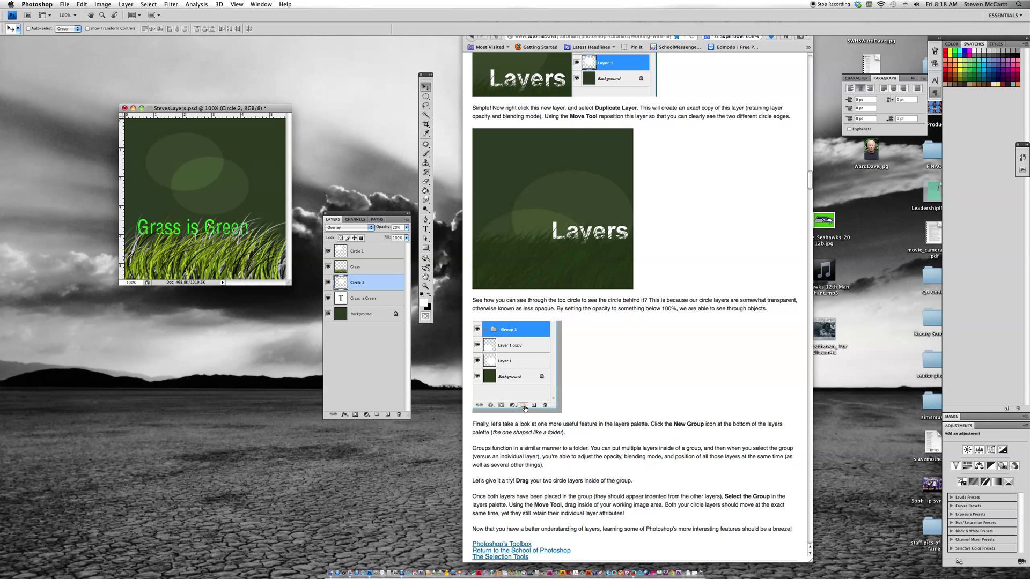
pyautogui.rightClick(191, 230)
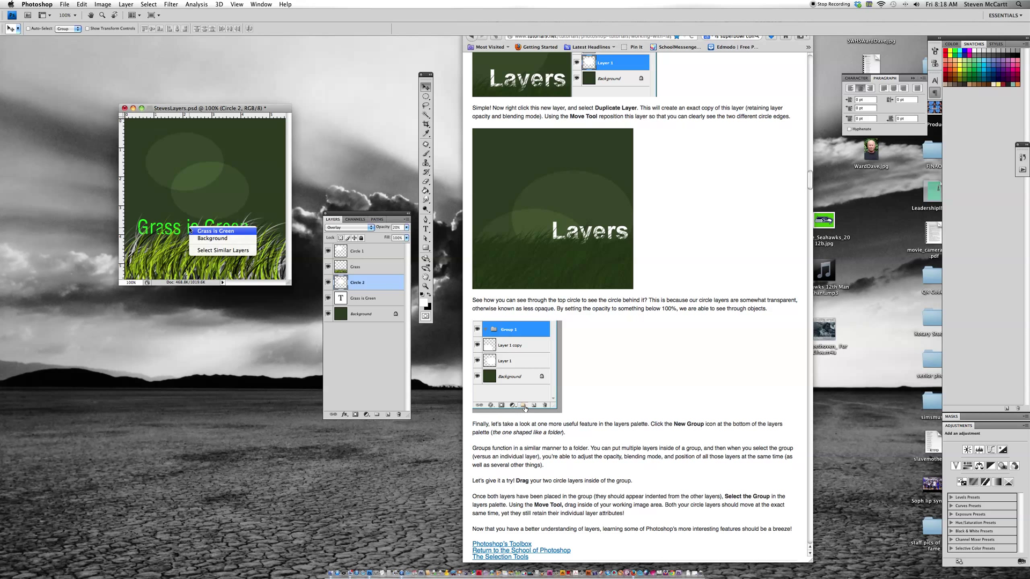
pyautogui.click(196, 232)
pyautogui.moveTo(195, 230); pyautogui.dragTo(195, 222)
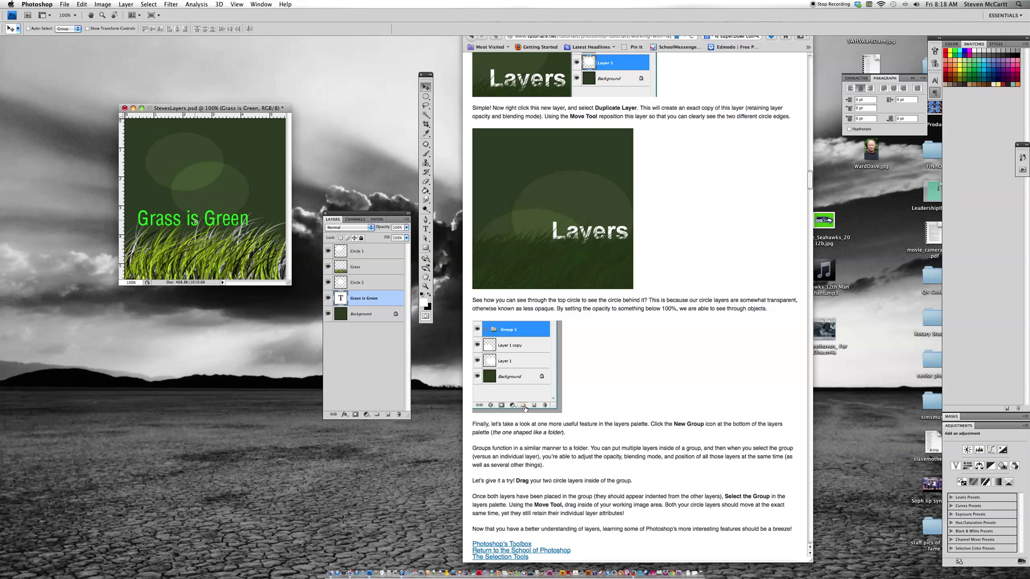
pyautogui.press('Up')
pyautogui.press('Up')
pyautogui.press('Up')
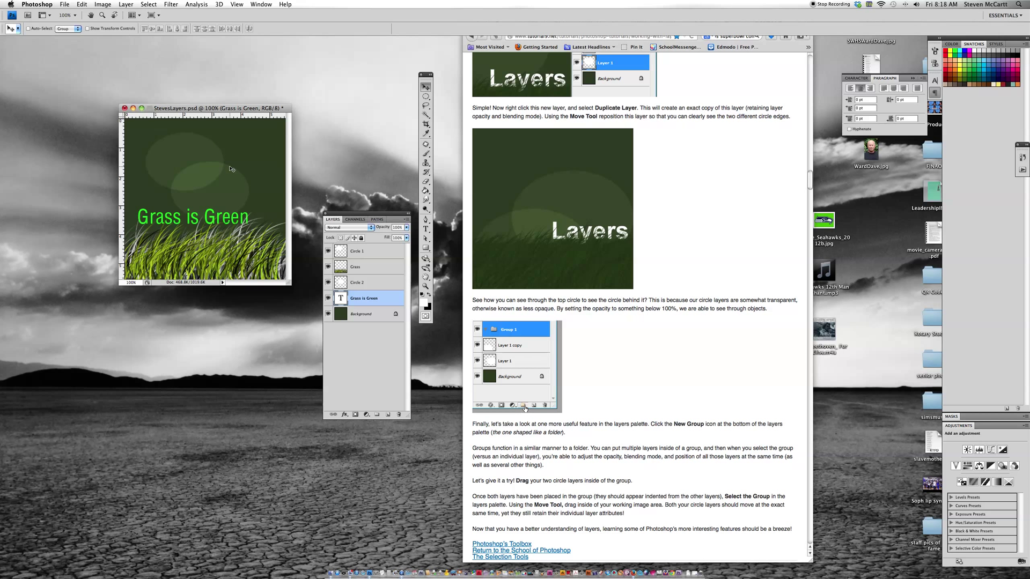
# Free-transform the Grass is Green text to roughly double height and slightly wider.
pyautogui.click(82, 4)
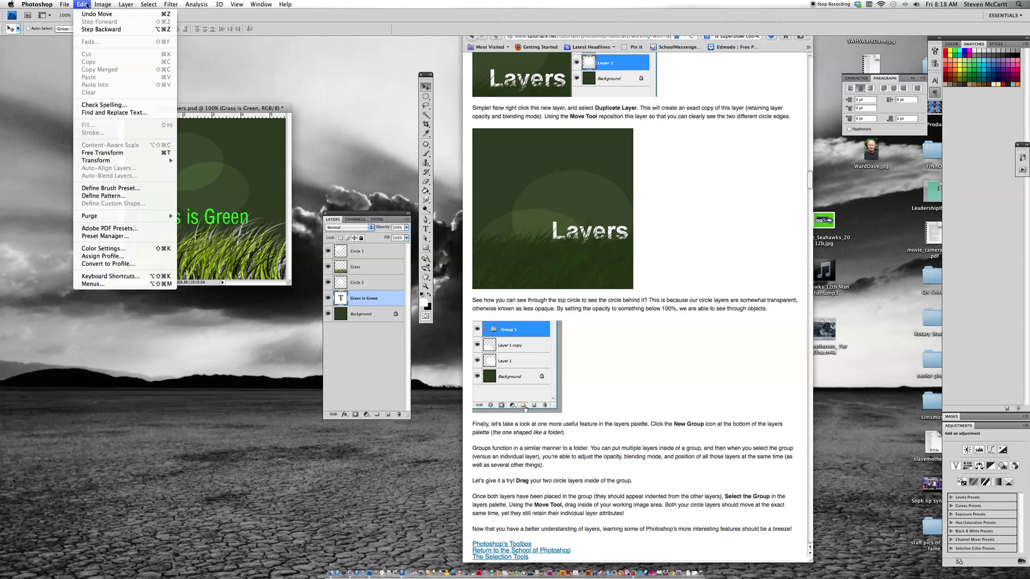
pyautogui.moveTo(94, 164)
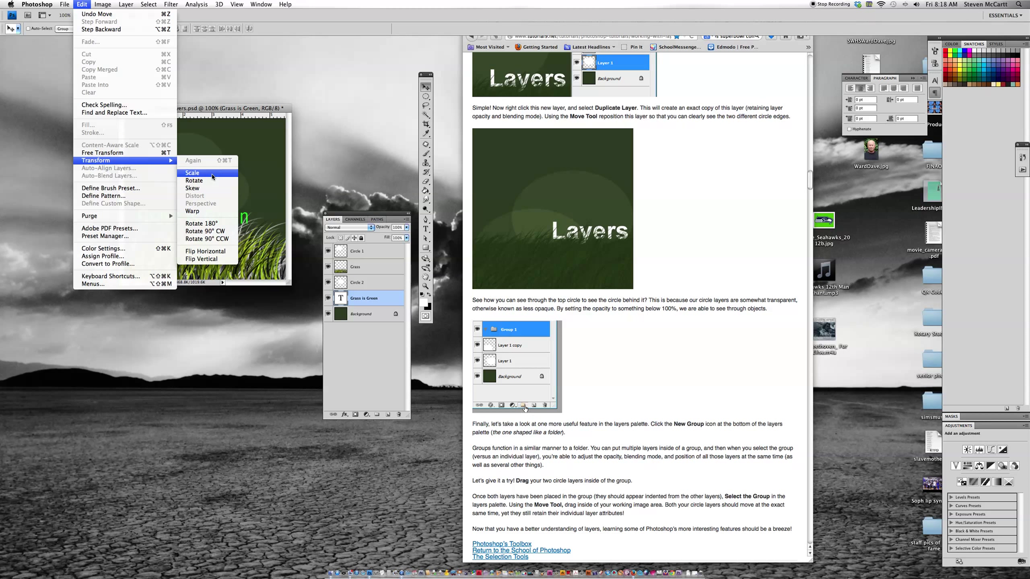
pyautogui.click(267, 112)
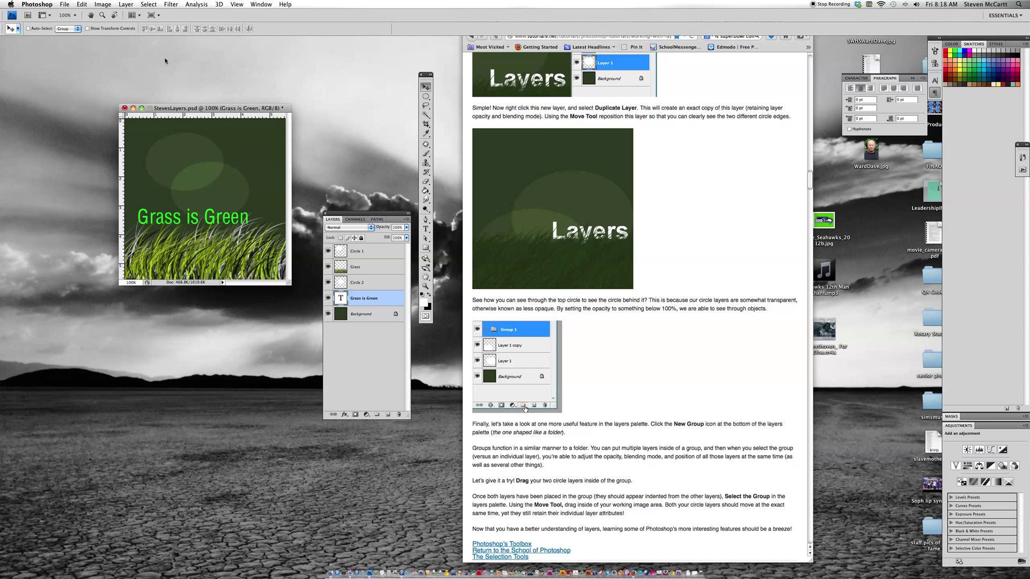
pyautogui.press('super+t')
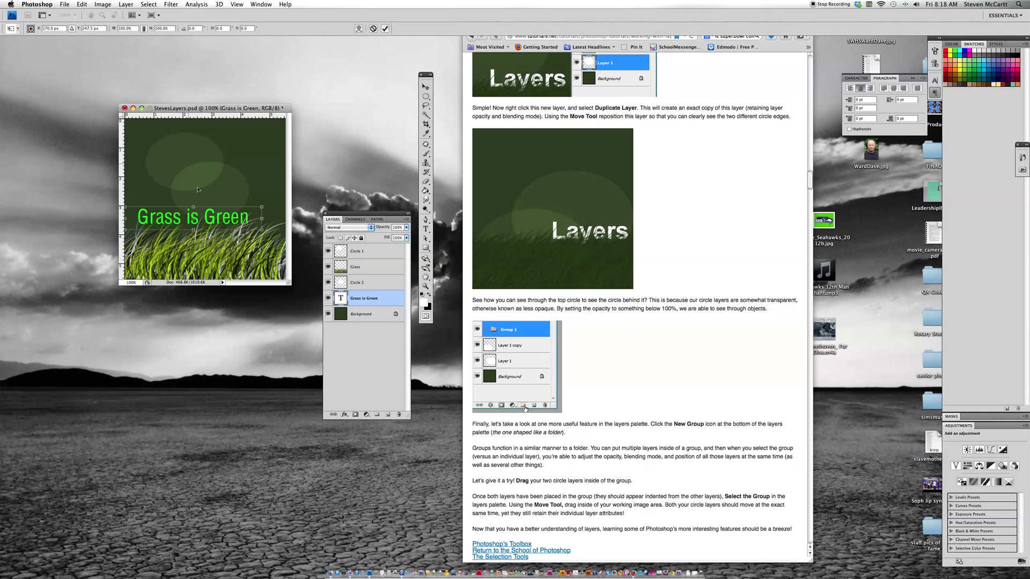
pyautogui.moveTo(194, 206); pyautogui.dragTo(193, 180)
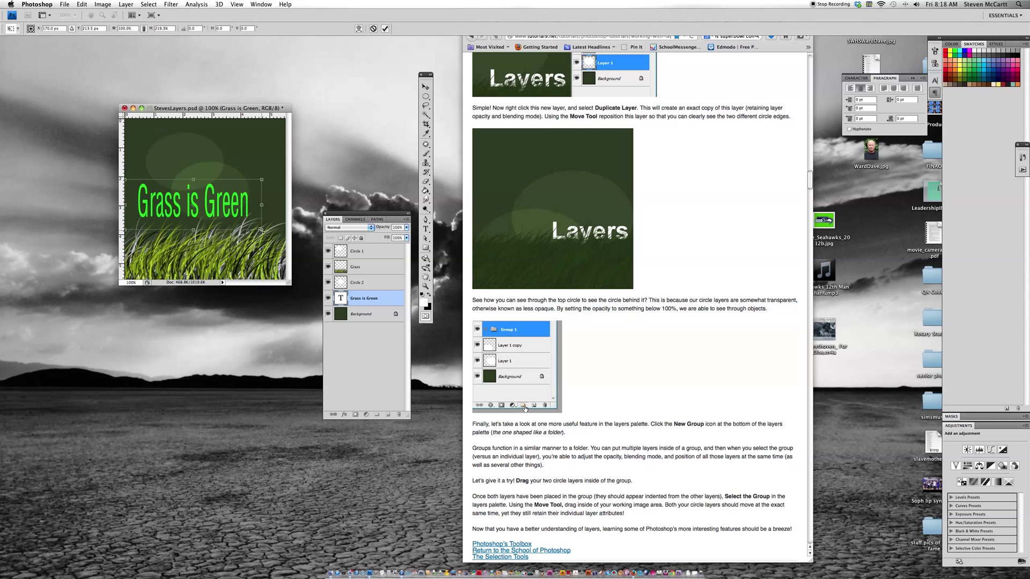
pyautogui.moveTo(261, 230); pyautogui.dragTo(273, 237)
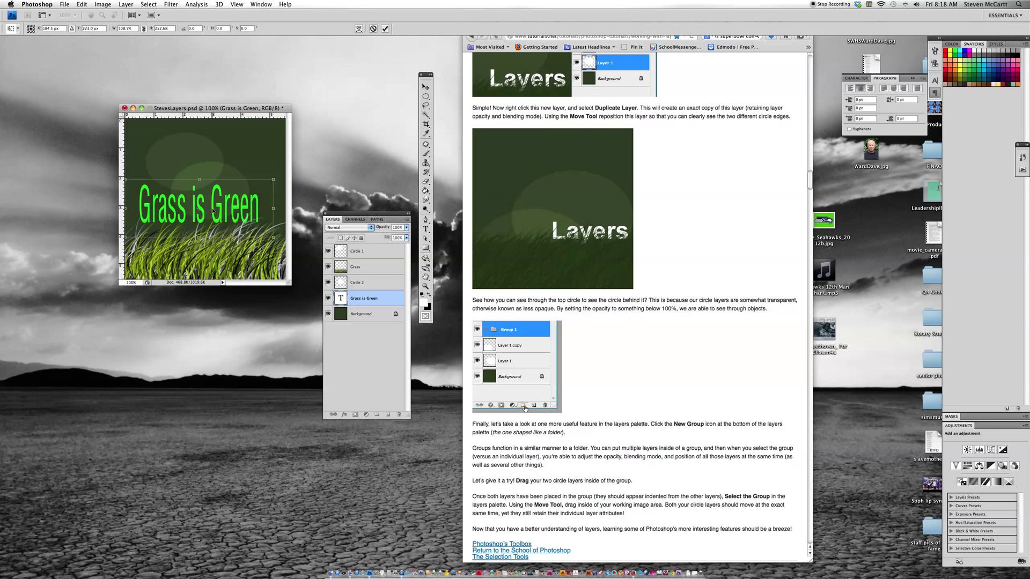
pyautogui.press('Return')
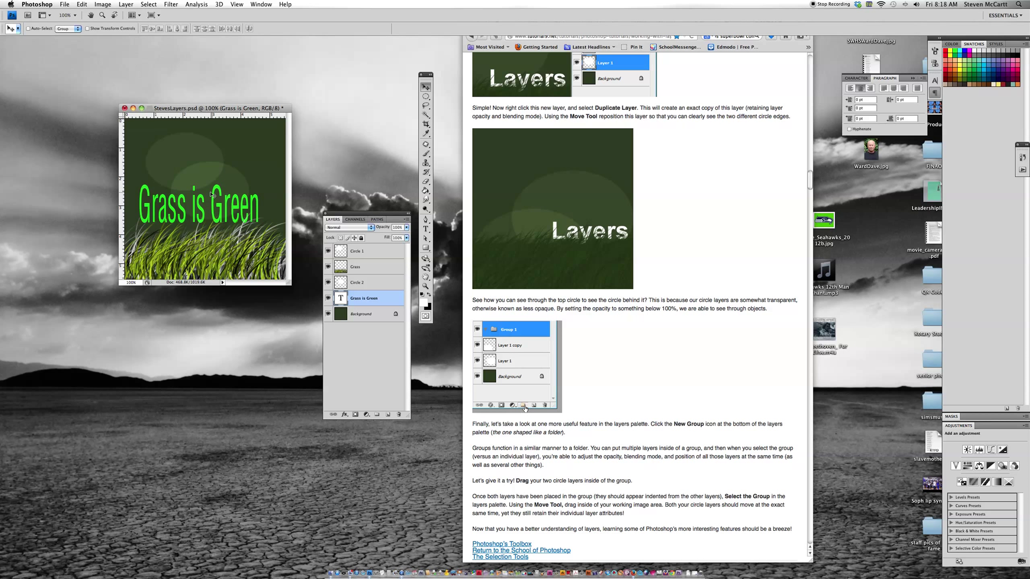
# Reposition the enlarged text so it sits just above the grass.
pyautogui.moveTo(216, 197); pyautogui.dragTo(211, 216)
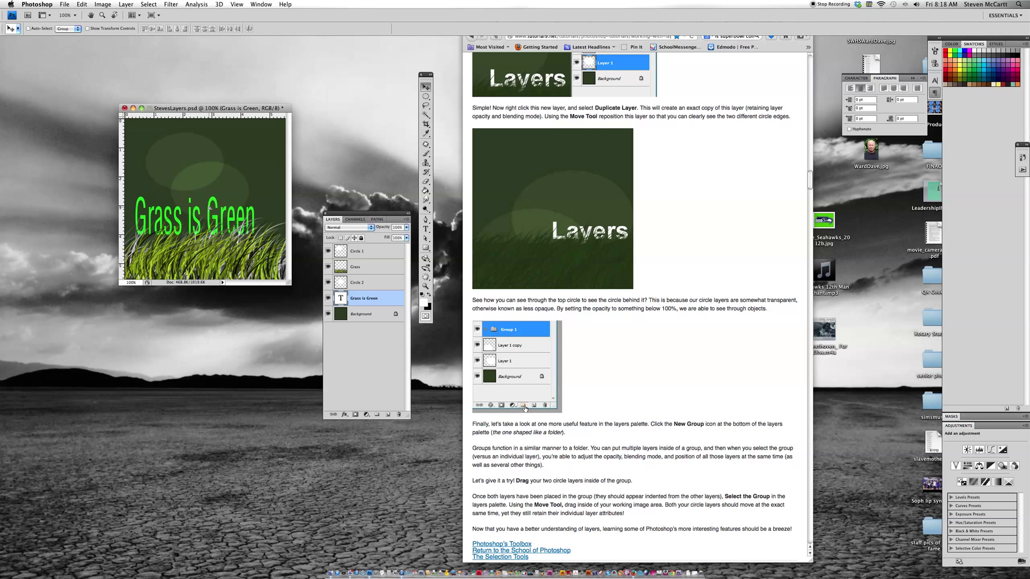
pyautogui.moveTo(209, 207); pyautogui.dragTo(213, 202)
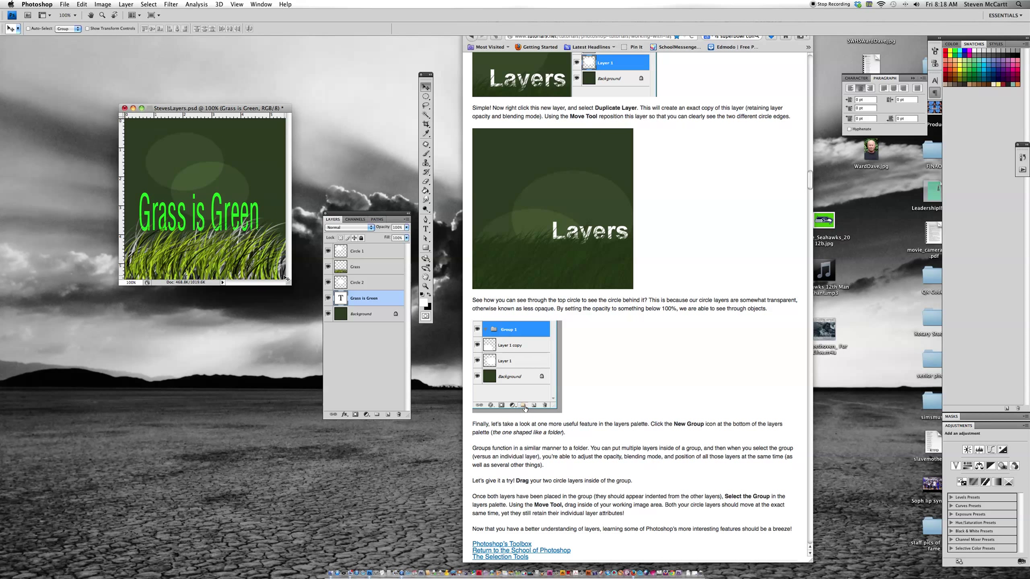
pyautogui.moveTo(288, 282); pyautogui.dragTo(287, 339)
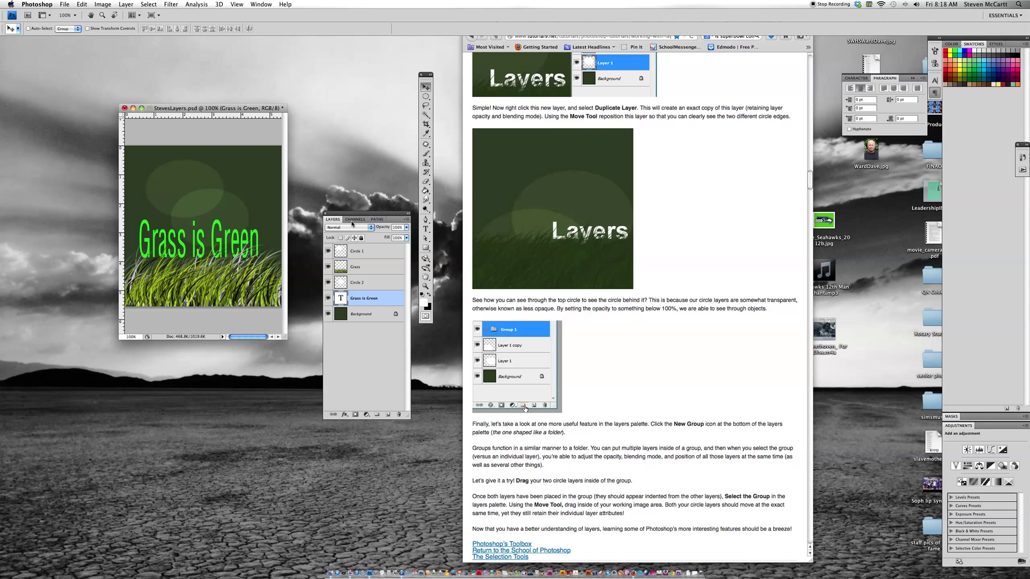
# Create Group 1 and move Circle 2, Grass and Grass is Green into it.
pyautogui.click(377, 416)
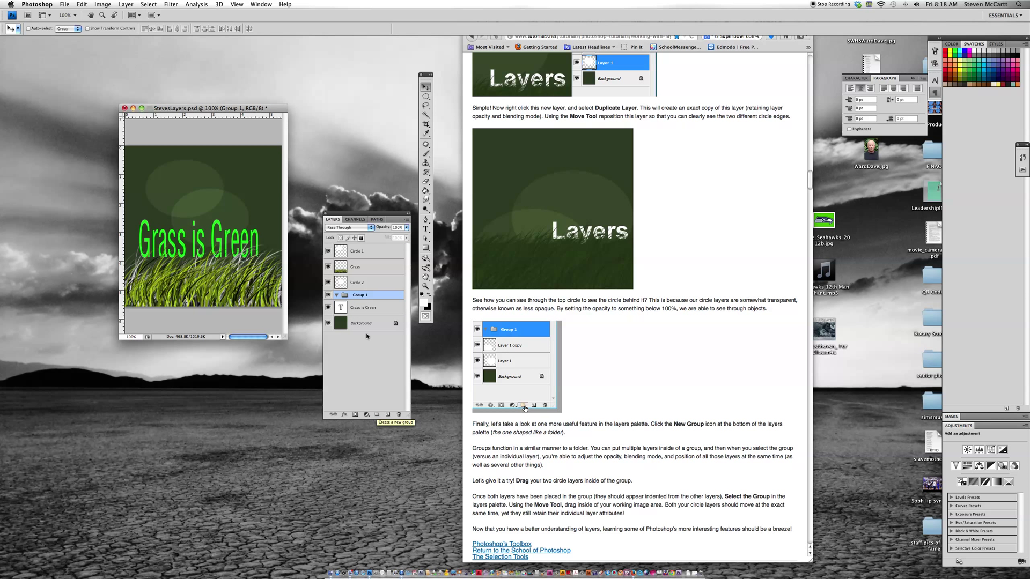
pyautogui.moveTo(359, 283); pyautogui.dragTo(359, 302)
pyautogui.moveTo(360, 266)
pyautogui.mouseDown()
pyautogui.moveTo(359, 284)
pyautogui.moveTo(362, 260)
pyautogui.mouseUp()
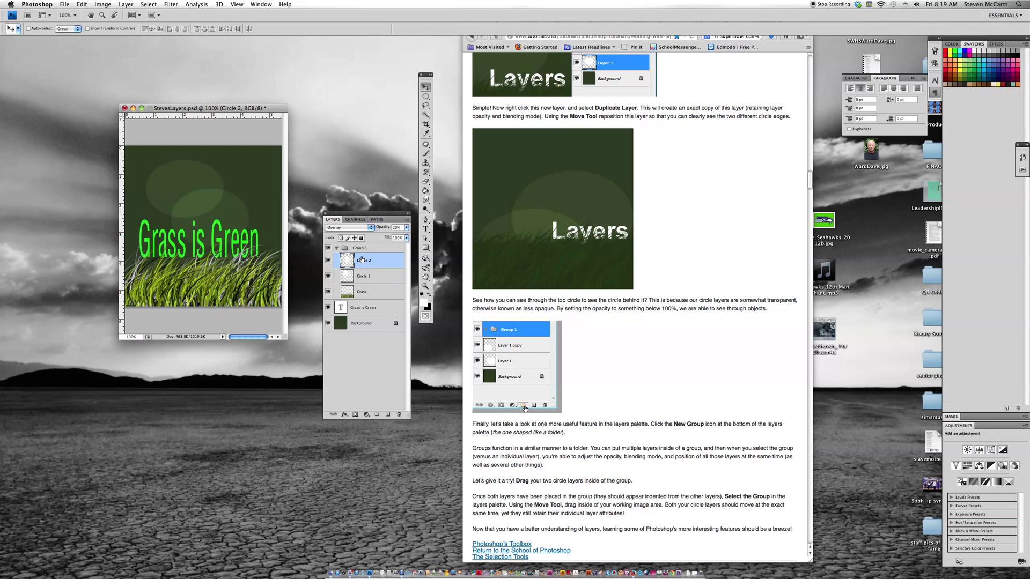
pyautogui.moveTo(359, 306); pyautogui.dragTo(366, 256)
pyautogui.click(339, 248)
pyautogui.click(336, 249)
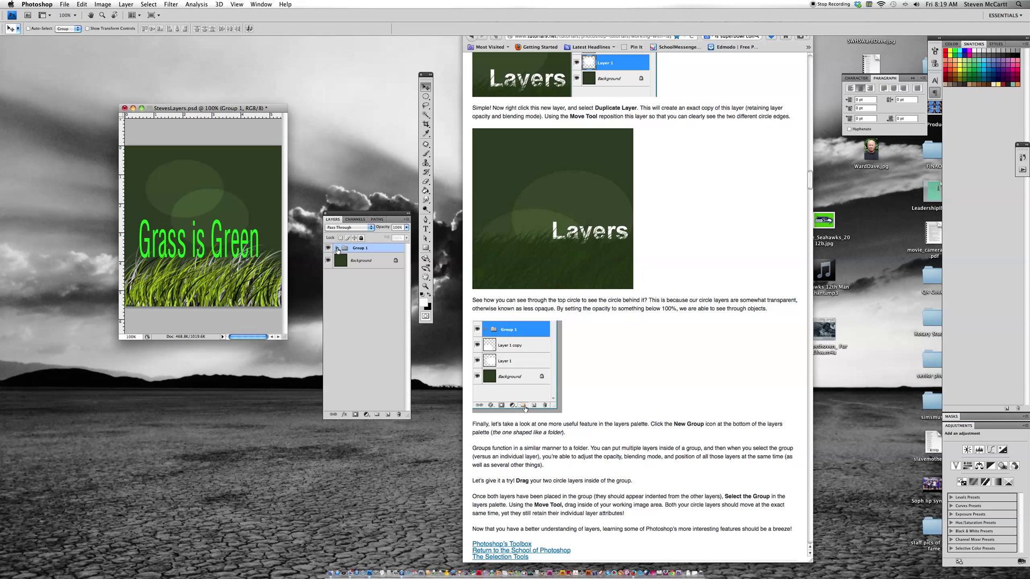
pyautogui.click(337, 248)
# Save StevesLayers.psd, keeping Maximize compatibility on.
pyautogui.click(65, 5)
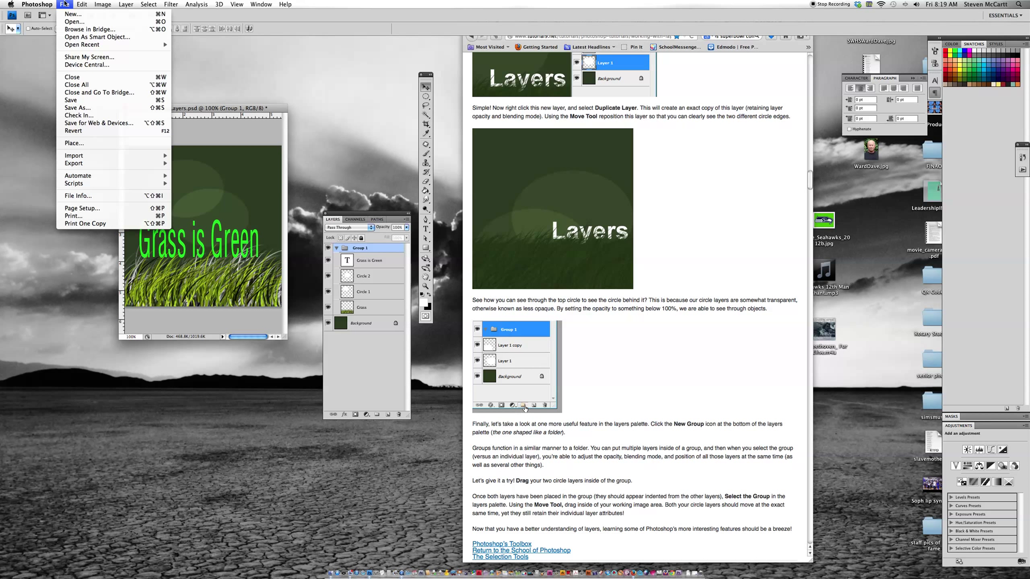
pyautogui.click(69, 101)
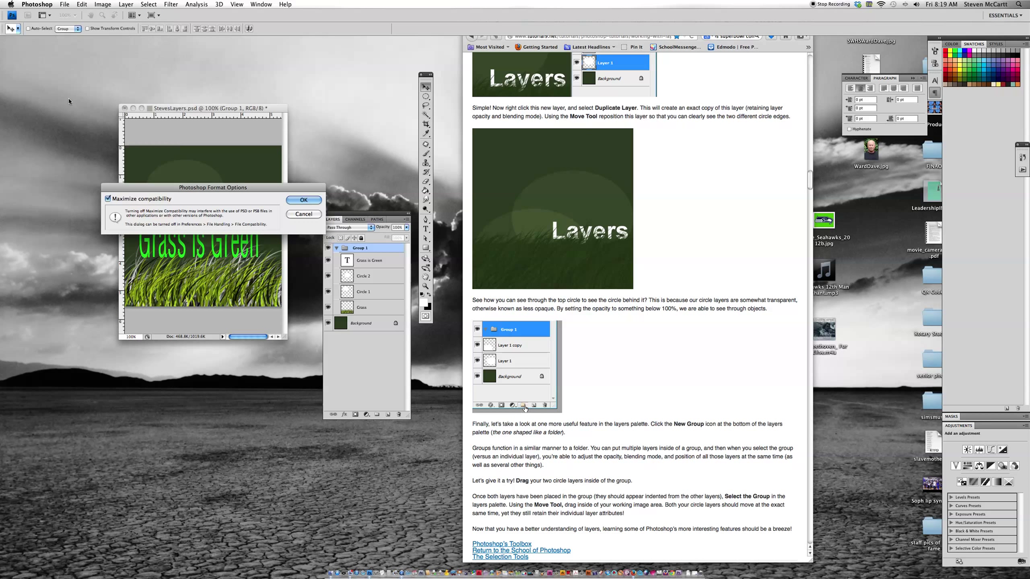
pyautogui.click(304, 200)
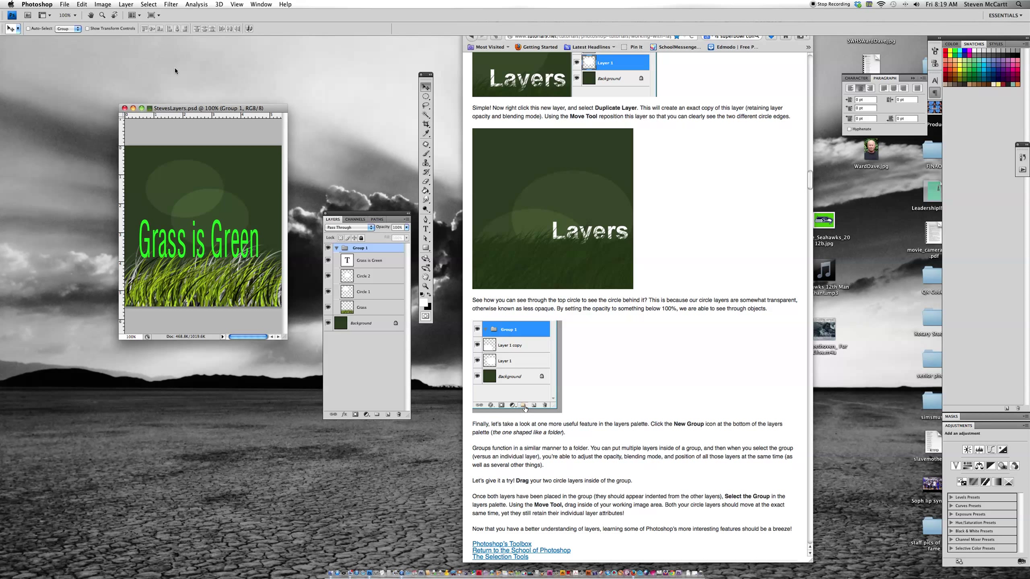
pyautogui.click(65, 4)
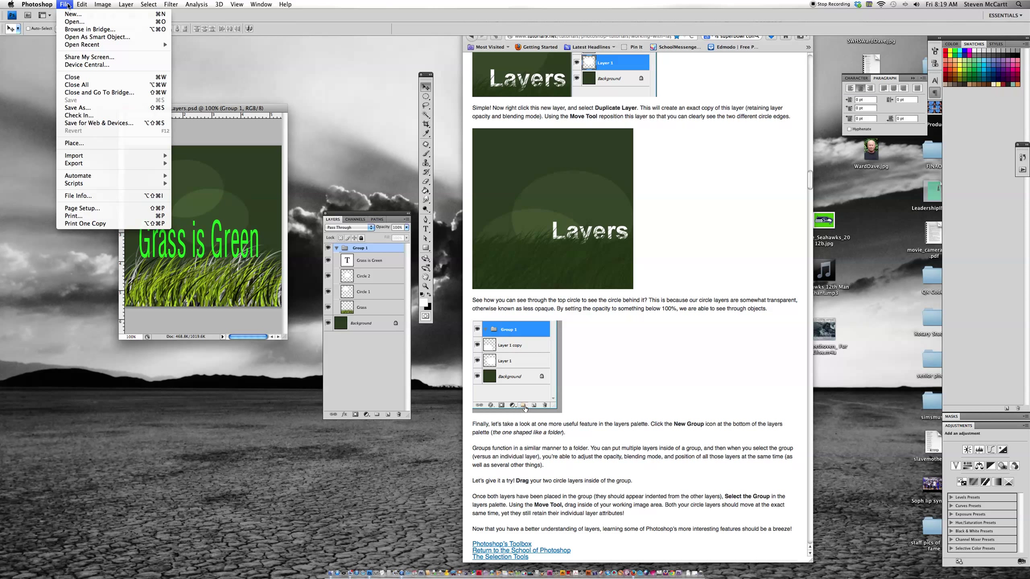
# Save a JPEG copy of StevesLayers with quality raised to 12 Maximum.
pyautogui.click(77, 109)
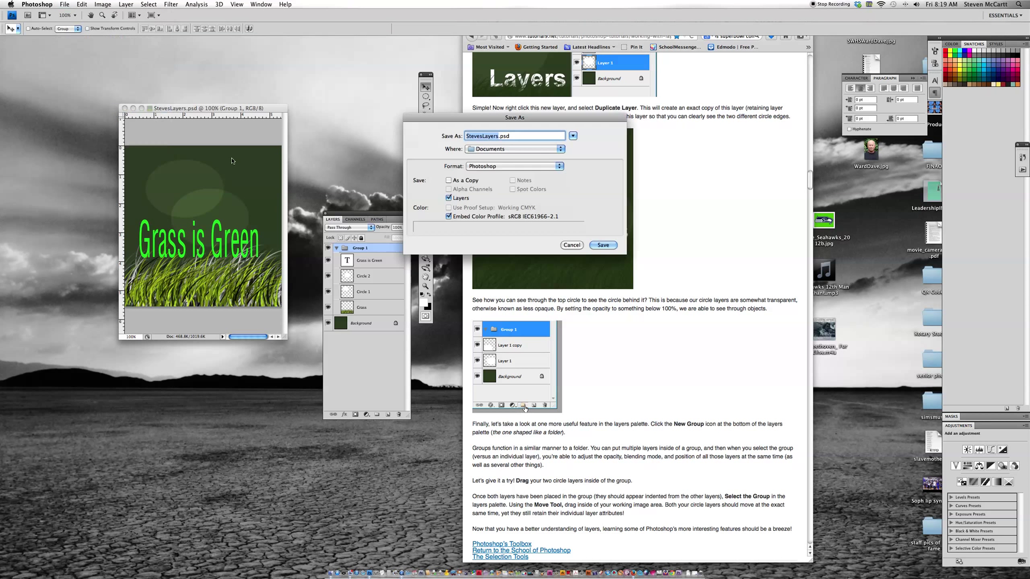
pyautogui.click(500, 166)
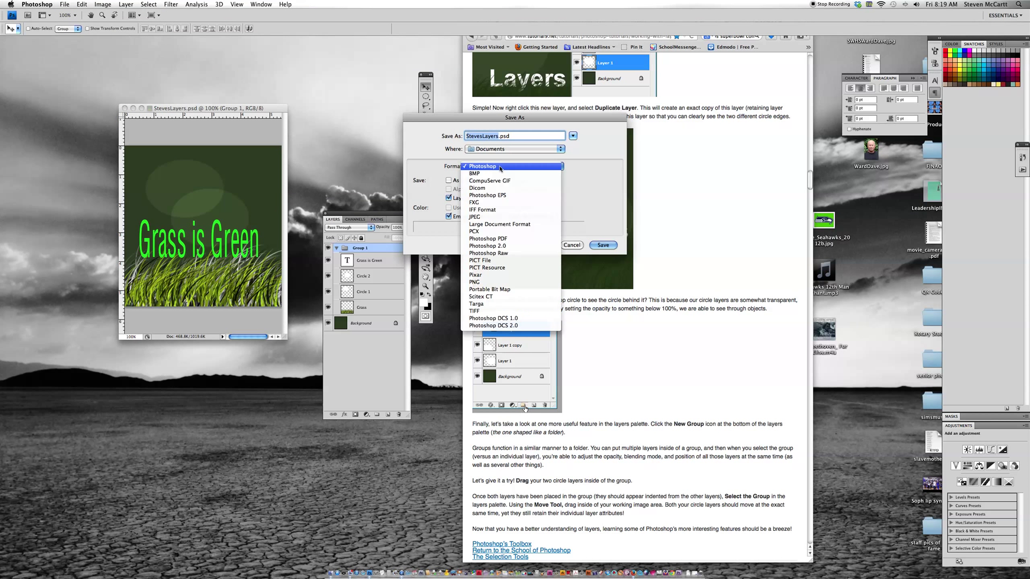
pyautogui.click(507, 217)
pyautogui.click(602, 245)
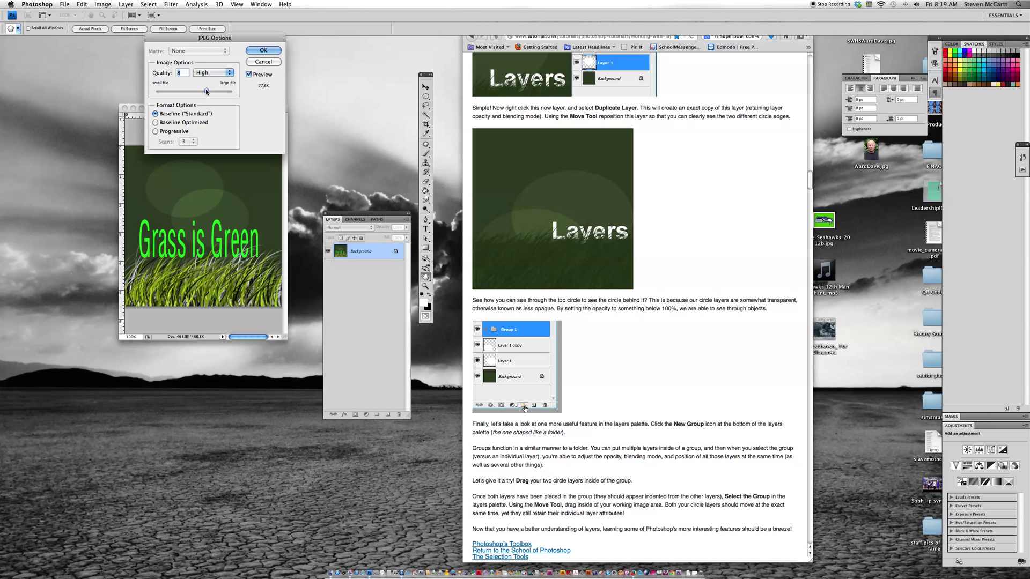
pyautogui.moveTo(204, 90); pyautogui.dragTo(232, 91)
pyautogui.click(262, 51)
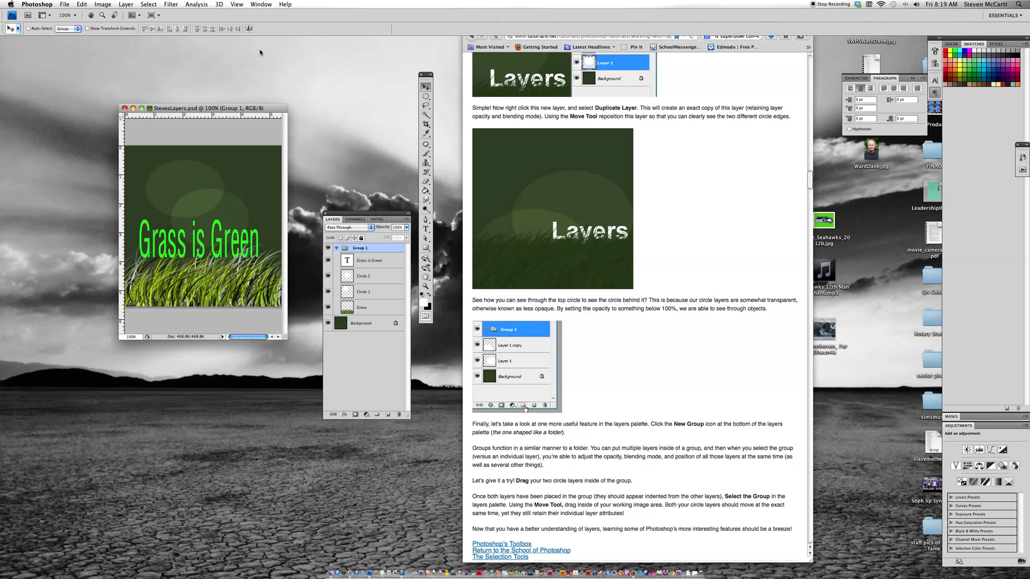